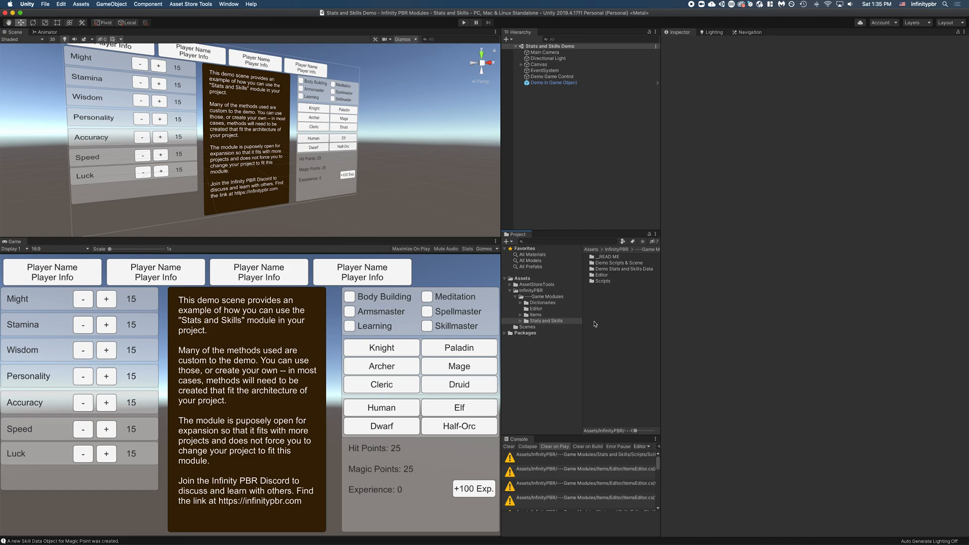
# Create a folder named Test inside the Stats and Skills module folder
pyautogui.click(538, 297)
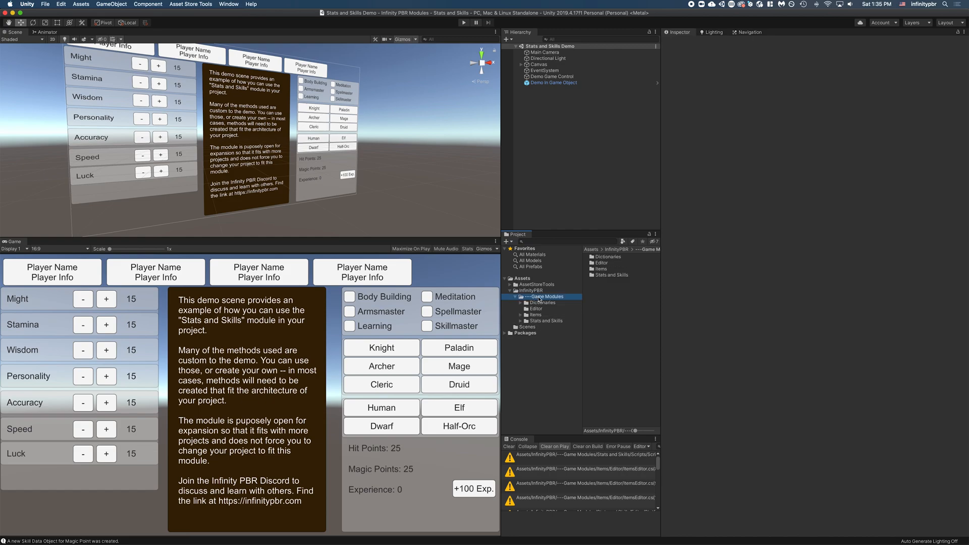
pyautogui.click(534, 322)
pyautogui.click(521, 321)
pyautogui.rightClick(606, 321)
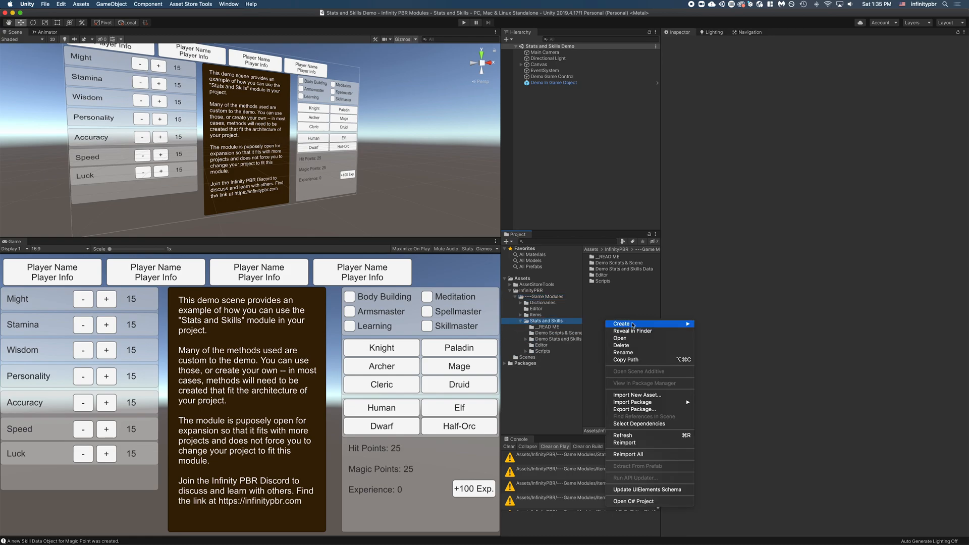
pyautogui.moveTo(656, 324)
pyautogui.click(741, 271)
pyautogui.write('Test')
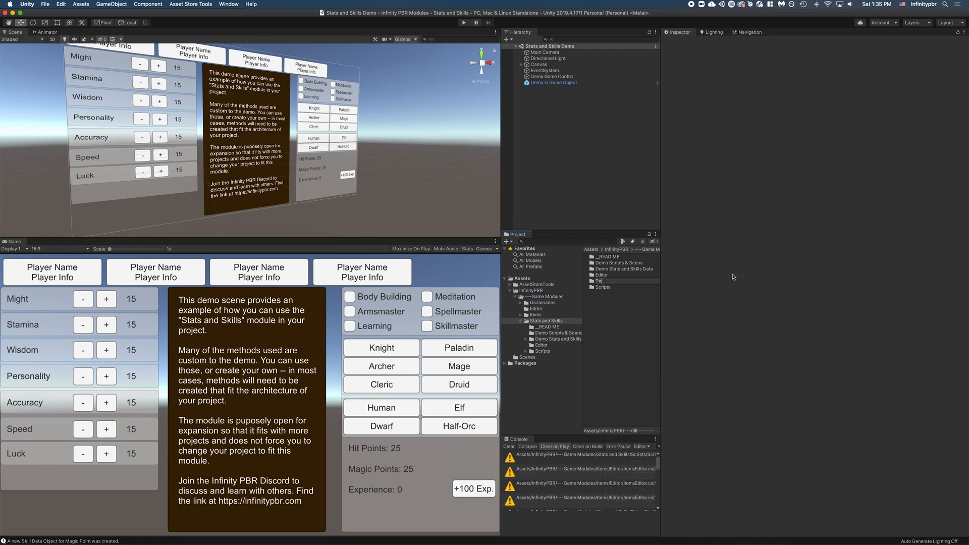
pyautogui.press('Return')
# Create a Stats, Skills, Races, Classes game module asset in the Test folder, keeping the name RPG Data
pyautogui.click(539, 358)
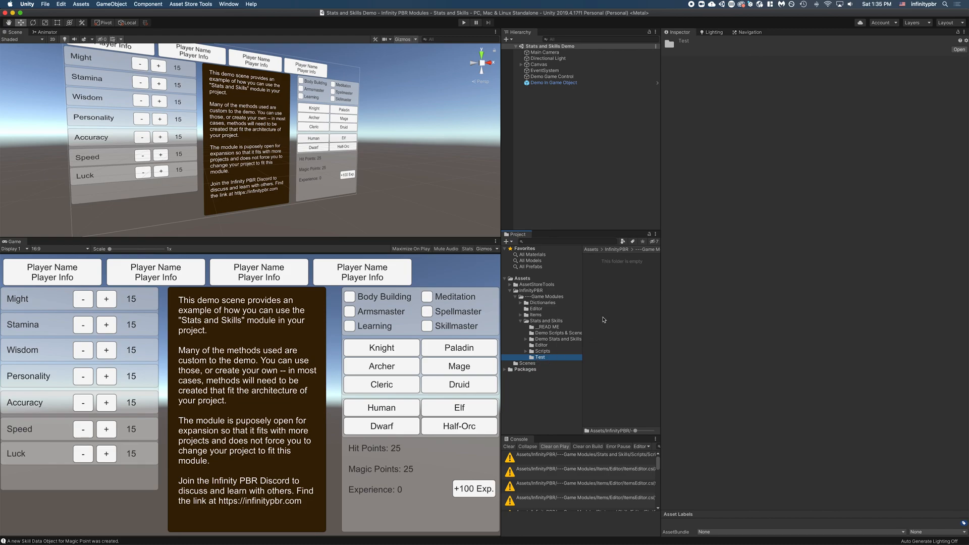
pyautogui.rightClick(605, 291)
pyautogui.moveTo(626, 293)
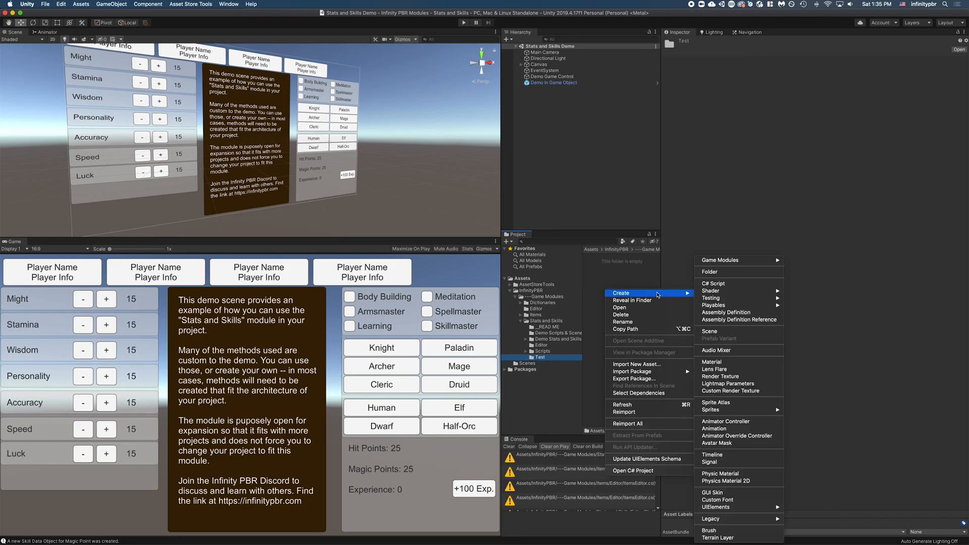
pyautogui.moveTo(736, 260)
pyautogui.moveTo(805, 259)
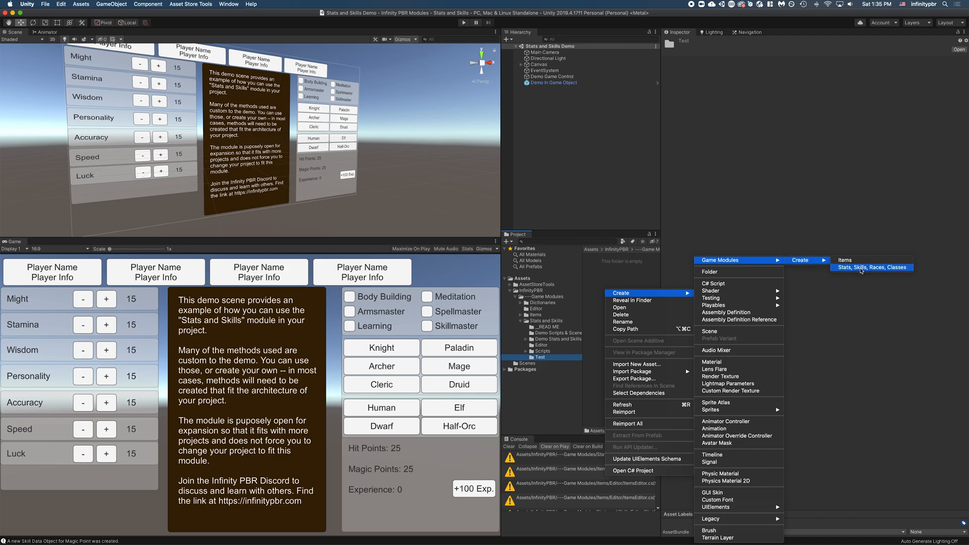
pyautogui.click(861, 267)
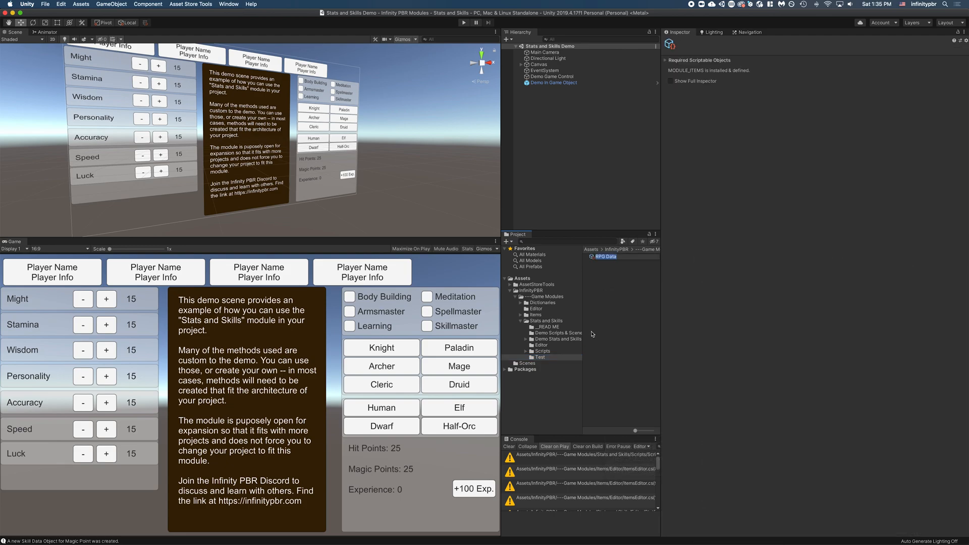
pyautogui.press('Return')
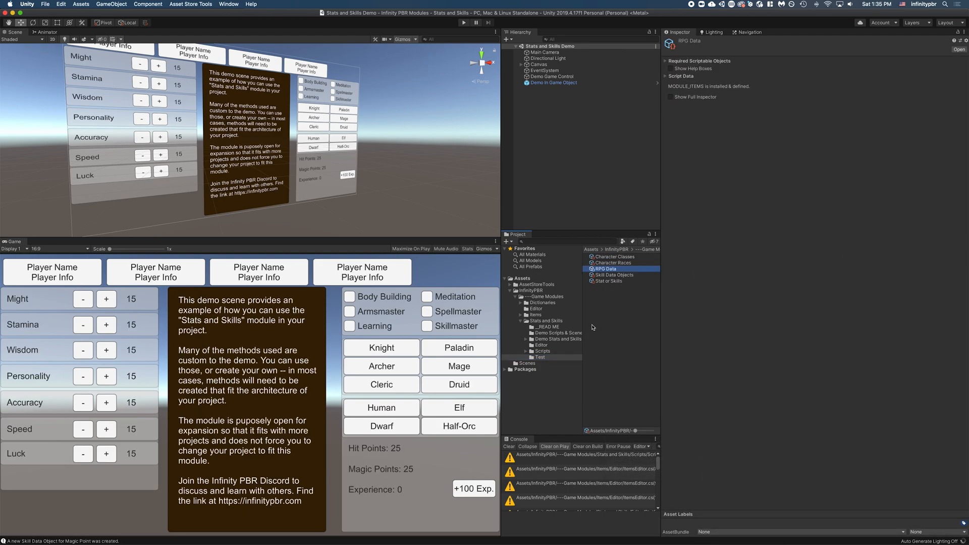
# Delete the Test folder from the Stats and Skills folder
pyautogui.rightClick(539, 359)
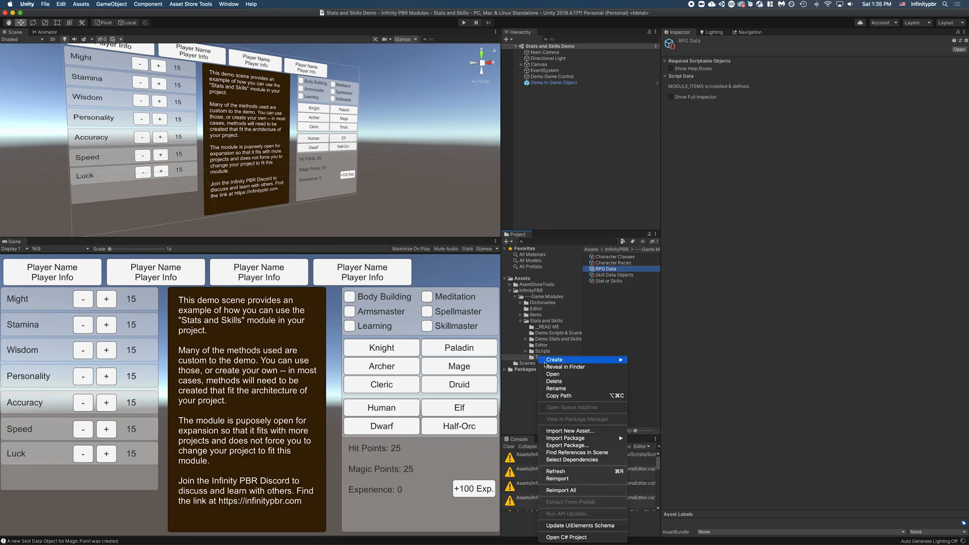
pyautogui.click(564, 381)
pyautogui.click(541, 180)
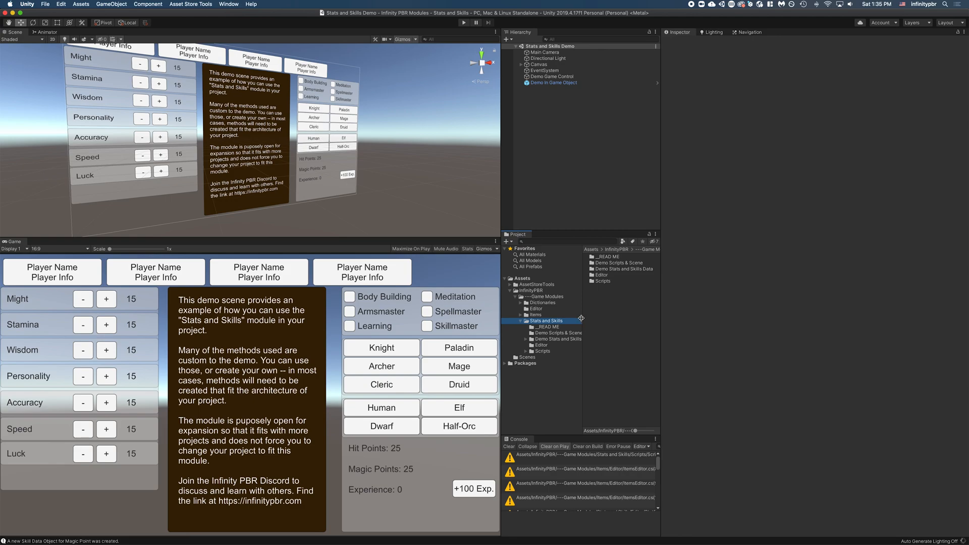
# Expand the Demo Stats and Skills Data folder and open its Character Classes asset for inspection
pyautogui.click(557, 340)
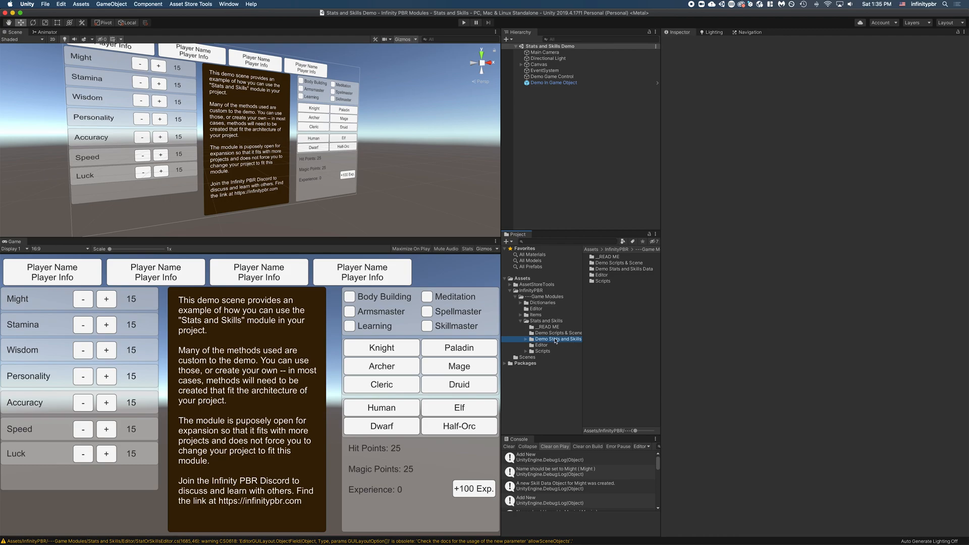
pyautogui.press('Left')
pyautogui.click(552, 334)
pyautogui.click(553, 339)
pyautogui.click(525, 339)
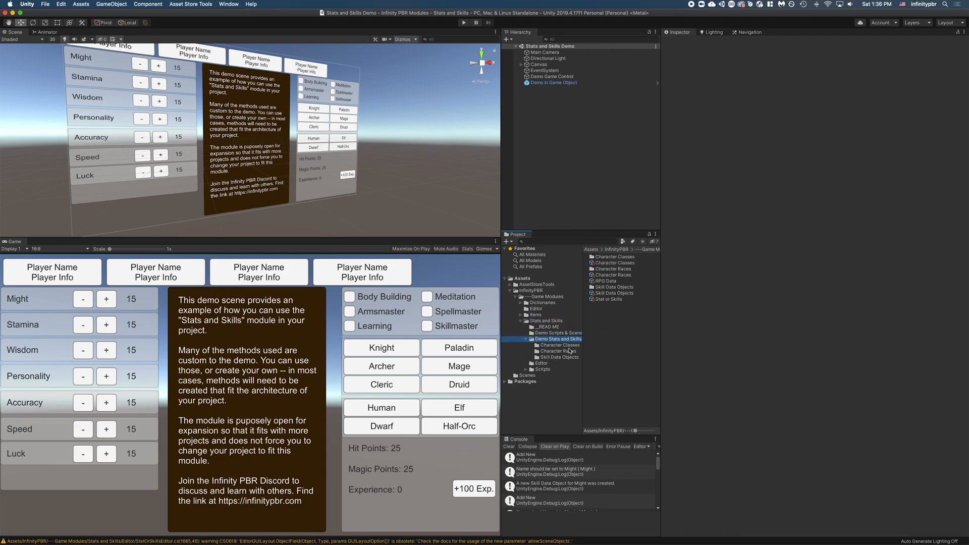
pyautogui.click(607, 263)
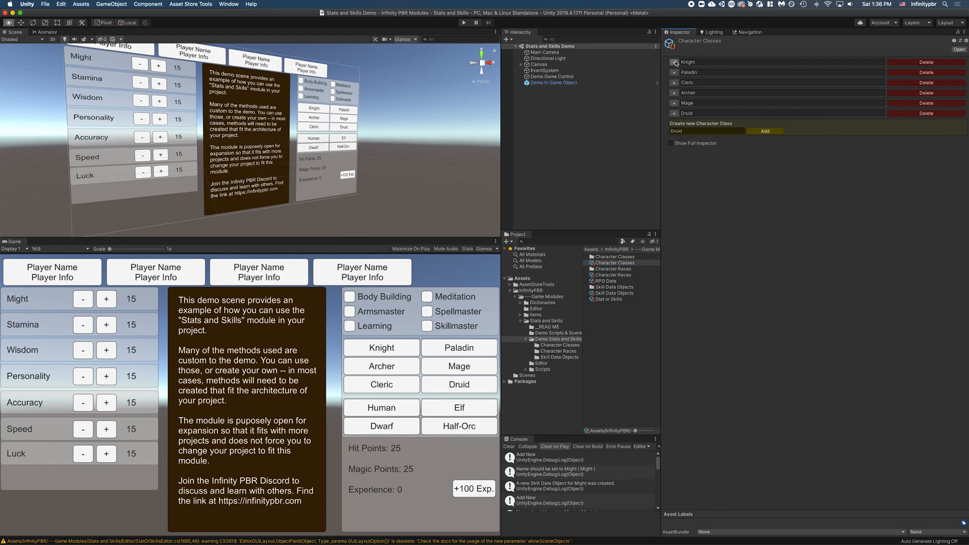
# Expand all character classes and examine their values, learnable skills and base skills in turn
pyautogui.click(675, 63)
pyautogui.click(707, 90)
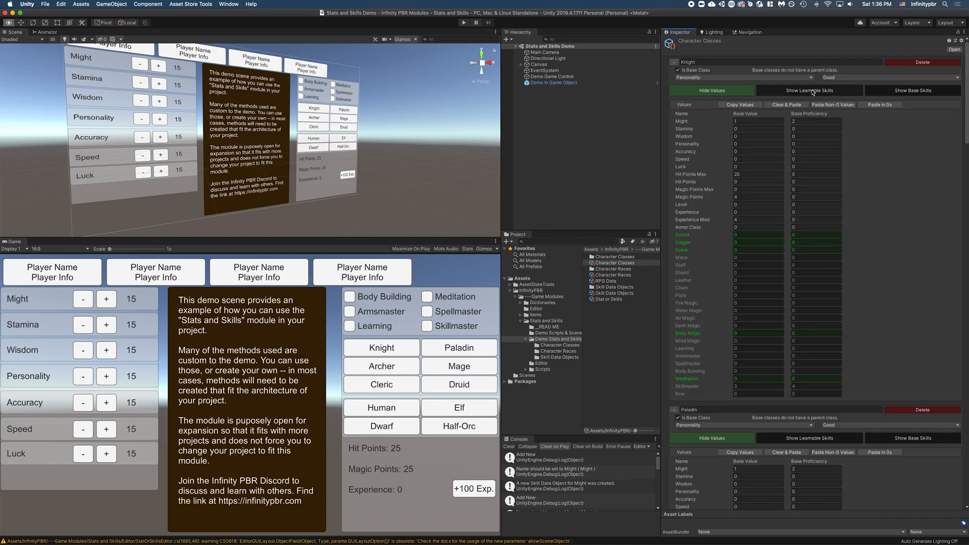
pyautogui.click(918, 91)
pyautogui.click(920, 91)
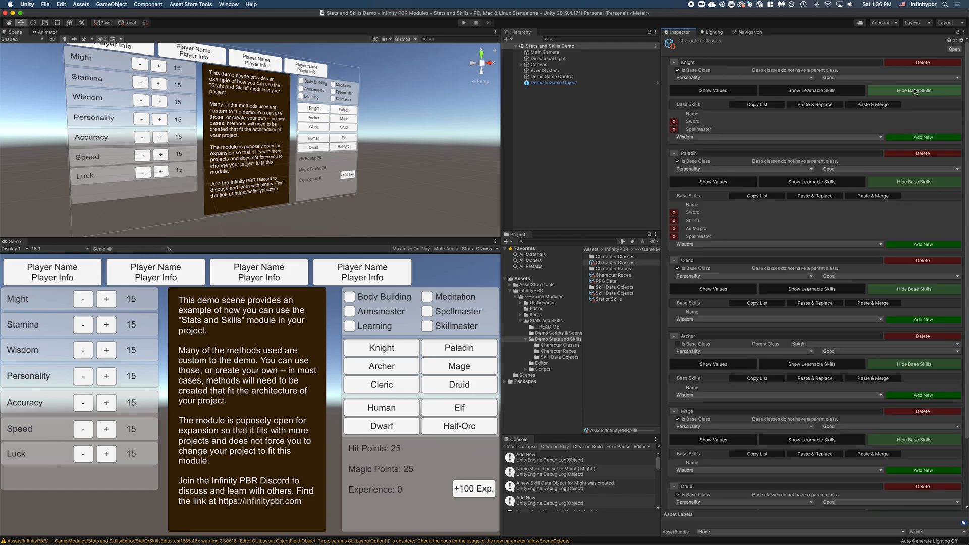
pyautogui.click(914, 92)
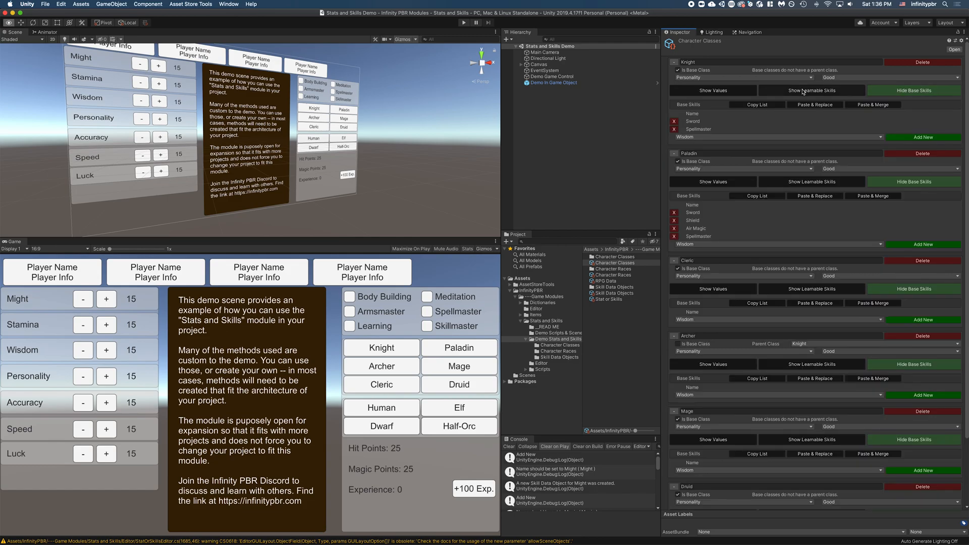
pyautogui.keyDown('alt'); pyautogui.click(803, 92); pyautogui.keyUp('alt')
pyautogui.keyDown('alt'); pyautogui.click(803, 92); pyautogui.keyUp('alt')
pyautogui.keyDown('alt'); pyautogui.click(802, 92); pyautogui.keyUp('alt')
pyautogui.keyDown('alt'); pyautogui.click(803, 92); pyautogui.keyUp('alt')
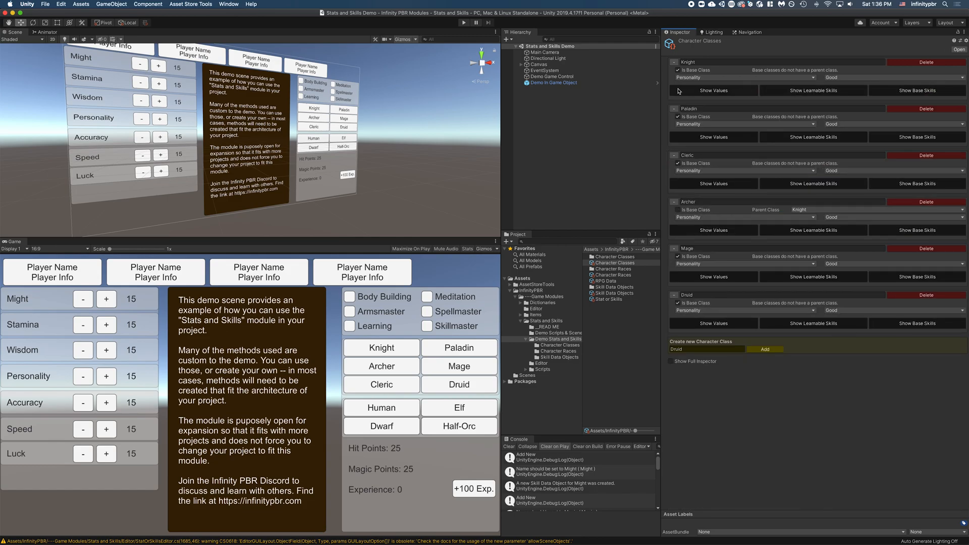
pyautogui.keyDown('alt'); pyautogui.click(682, 92); pyautogui.keyUp('alt')
pyautogui.keyDown('alt'); pyautogui.click(822, 92); pyautogui.keyUp('alt')
pyautogui.keyDown('alt'); pyautogui.click(906, 91); pyautogui.keyUp('alt')
# Show the learnable skills for all character classes and leave only Knight and Paladin expanded
pyautogui.keyDown('alt'); pyautogui.click(787, 92); pyautogui.keyUp('alt')
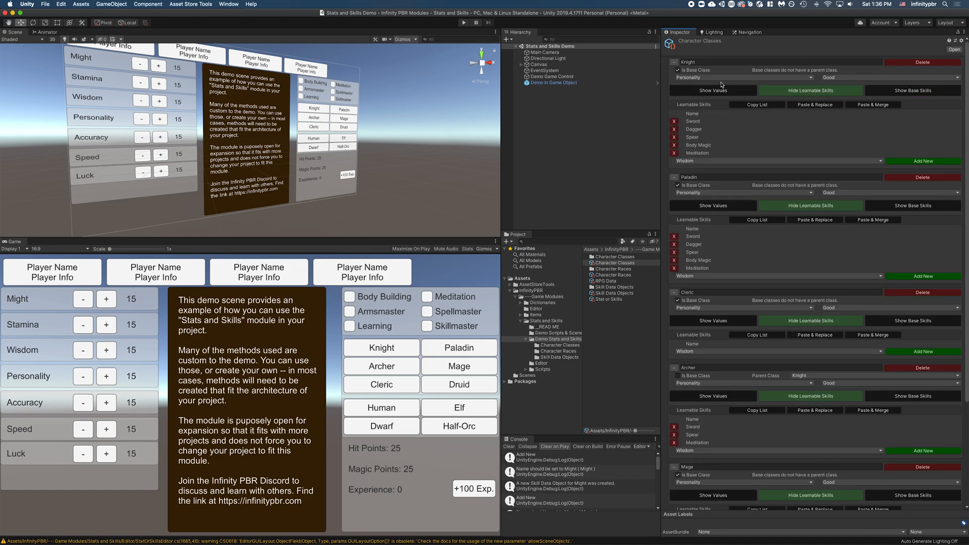
pyautogui.keyDown('alt'); pyautogui.click(674, 63); pyautogui.keyUp('alt')
pyautogui.click(674, 63)
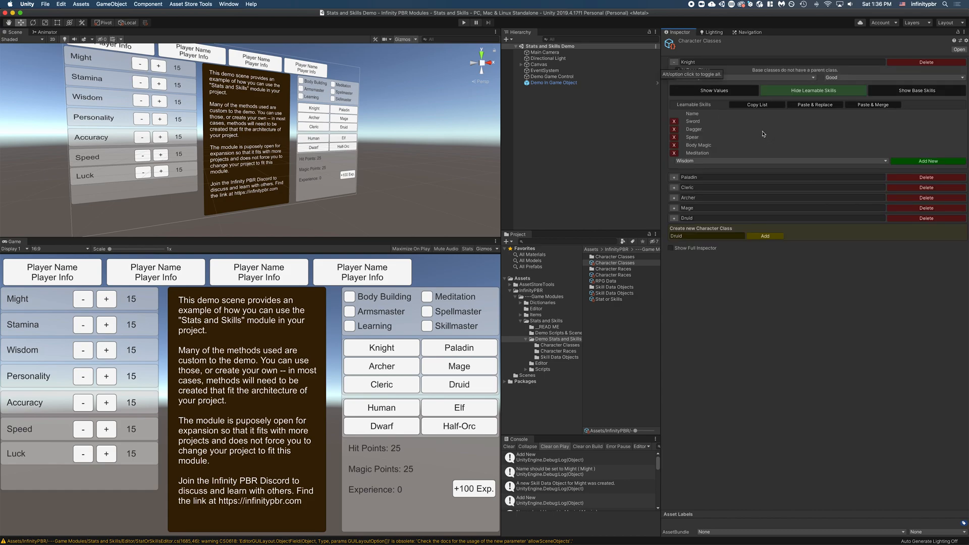
pyautogui.click(673, 177)
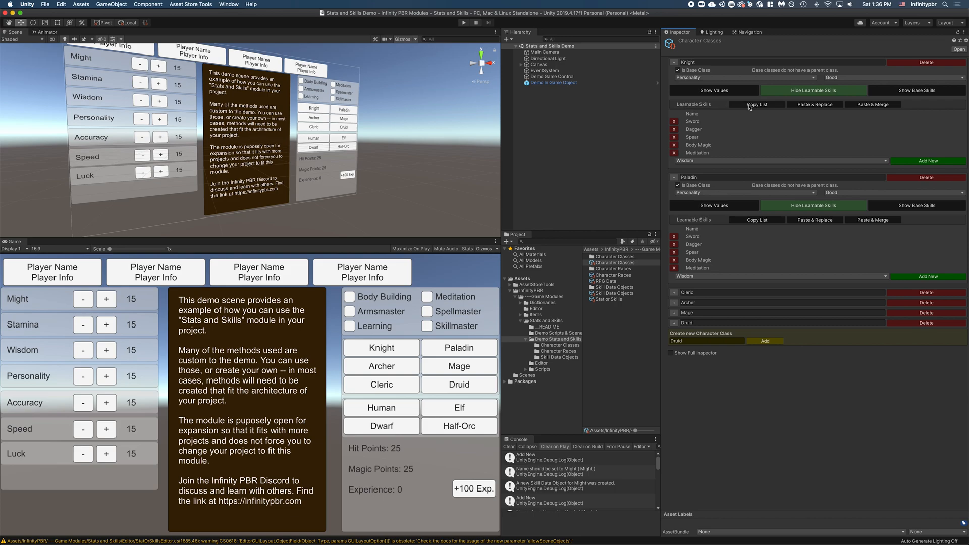
# Remove Spear, Body Magic and Meditation from Knight's learnable skills, and replace Paladin's list with a copy of Knight's
pyautogui.click(674, 137)
pyautogui.click(673, 138)
pyautogui.click(673, 137)
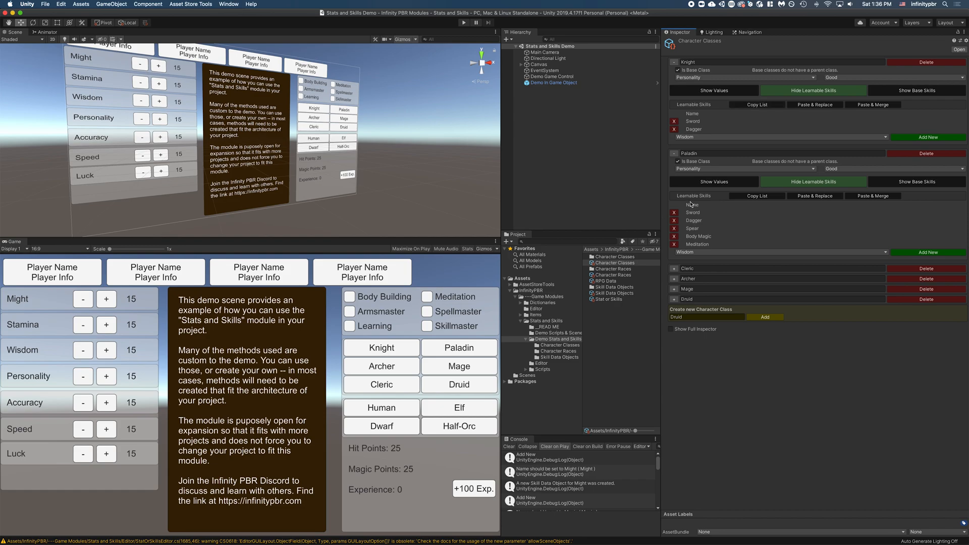
pyautogui.click(815, 197)
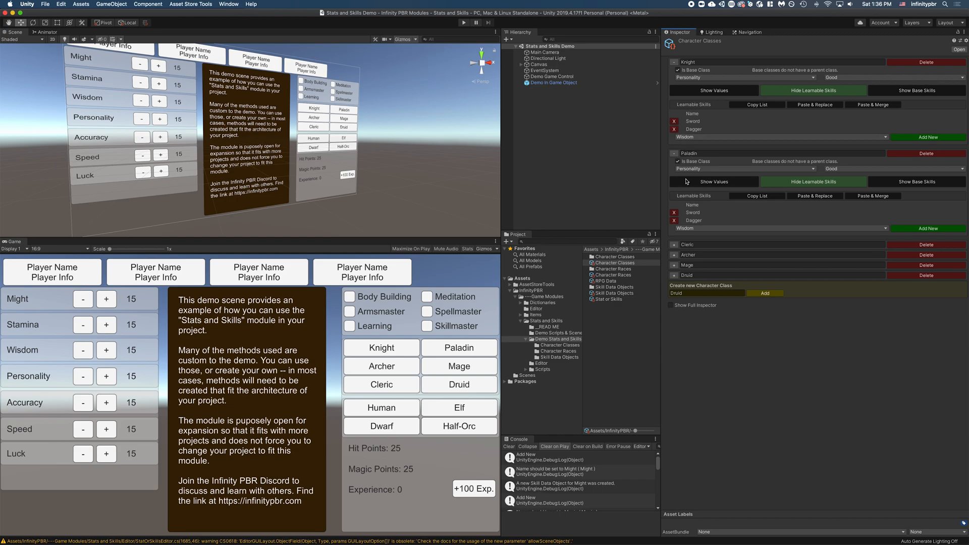
# Add Chain and Plate to Knight's learnable skills
pyautogui.click(684, 137)
pyautogui.click(689, 149)
pyautogui.click(928, 137)
pyautogui.click(692, 145)
pyautogui.click(688, 157)
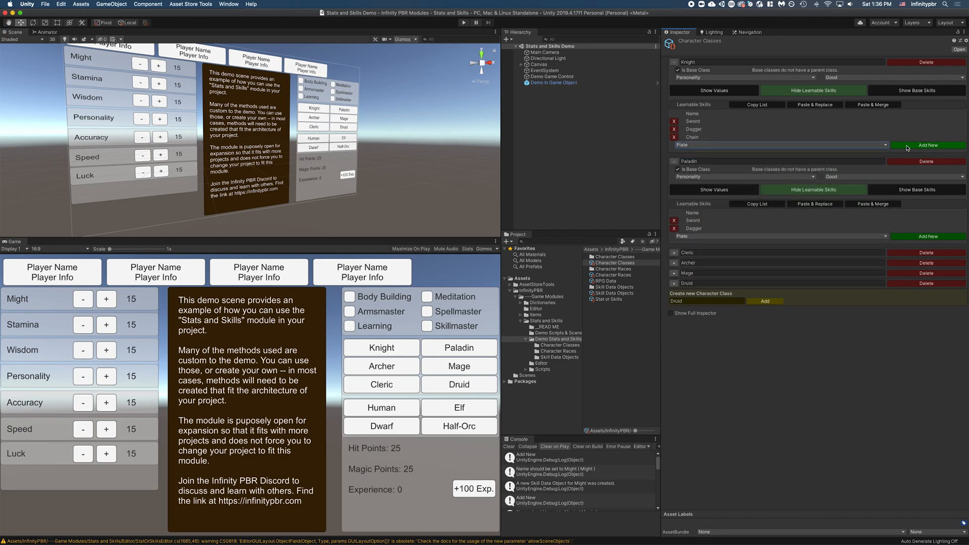
pyautogui.click(928, 144)
# Remove Dagger from Paladin's learnable skills and add Skillmaster and Water Magic
pyautogui.click(673, 236)
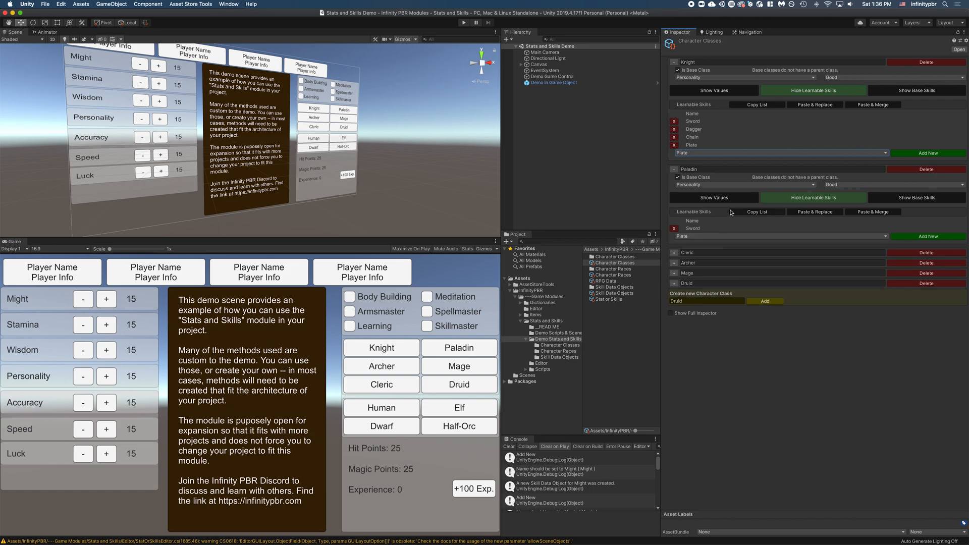
pyautogui.click(728, 236)
pyautogui.click(727, 275)
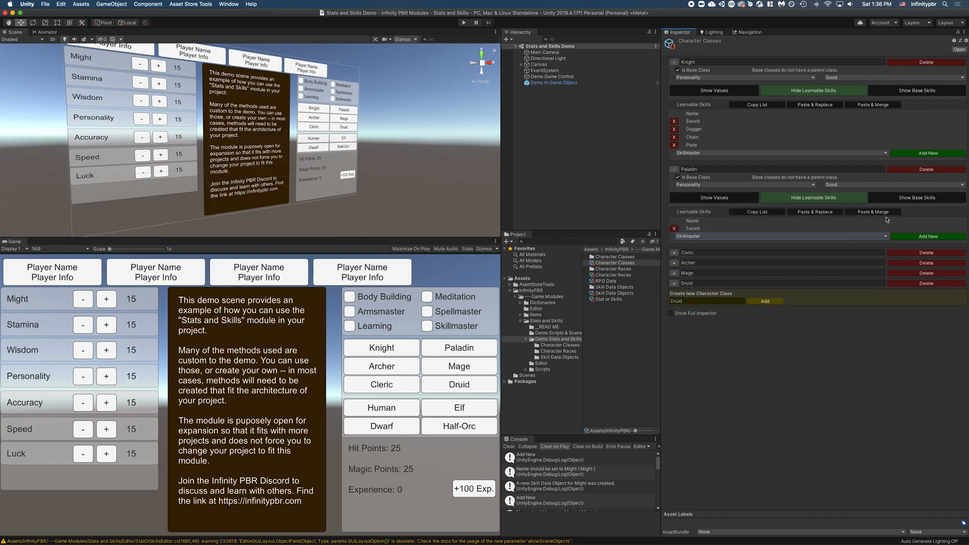
pyautogui.click(939, 236)
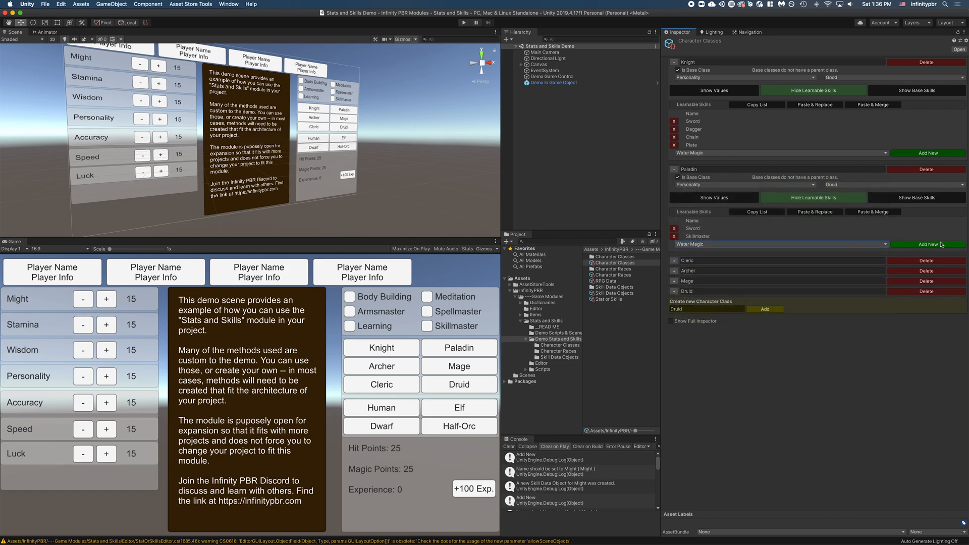
pyautogui.click(941, 245)
# Copy Knight's learnable skills list and merge it into Paladin's list
pyautogui.click(745, 104)
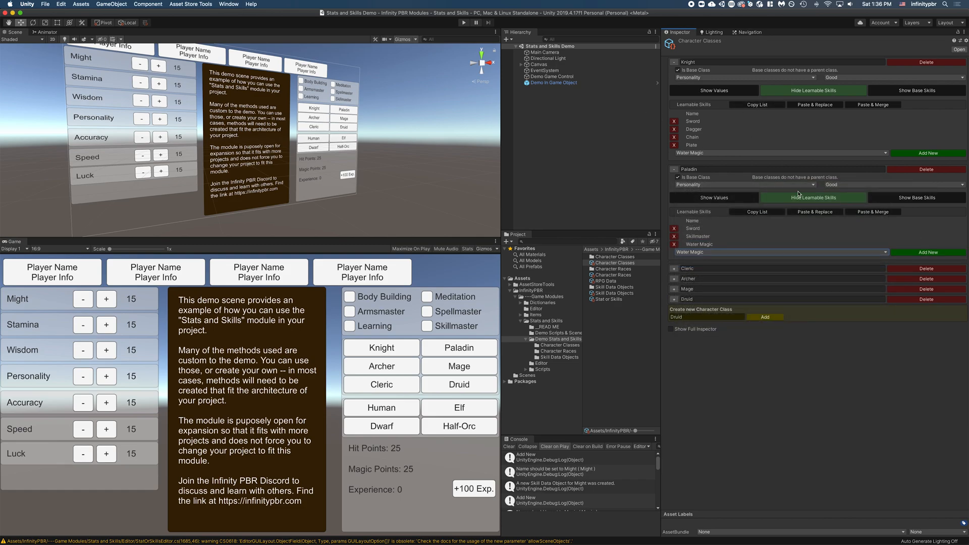
pyautogui.click(867, 212)
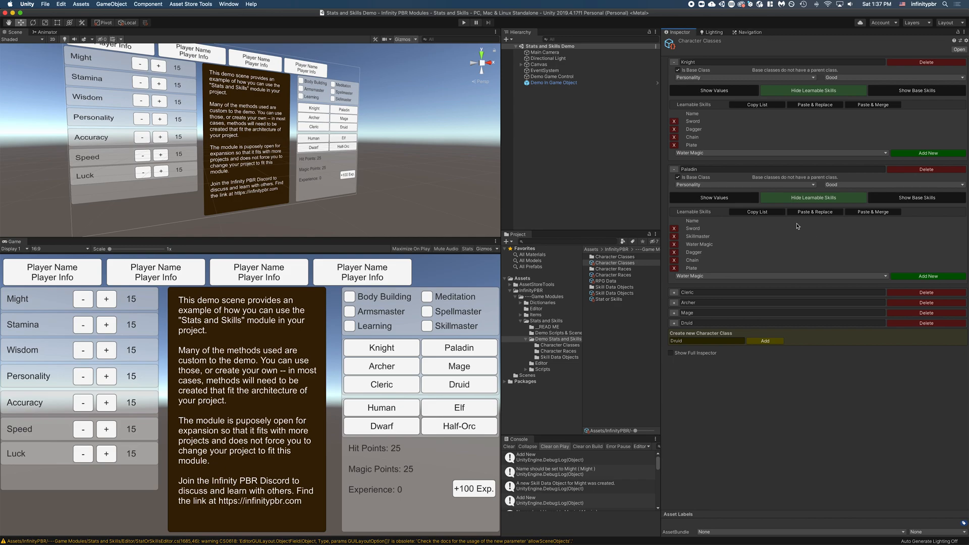
# Show the class values and set Knight's Might base proficiency to 0 and the base values from Stamina through Luck to 1
pyautogui.click(911, 92)
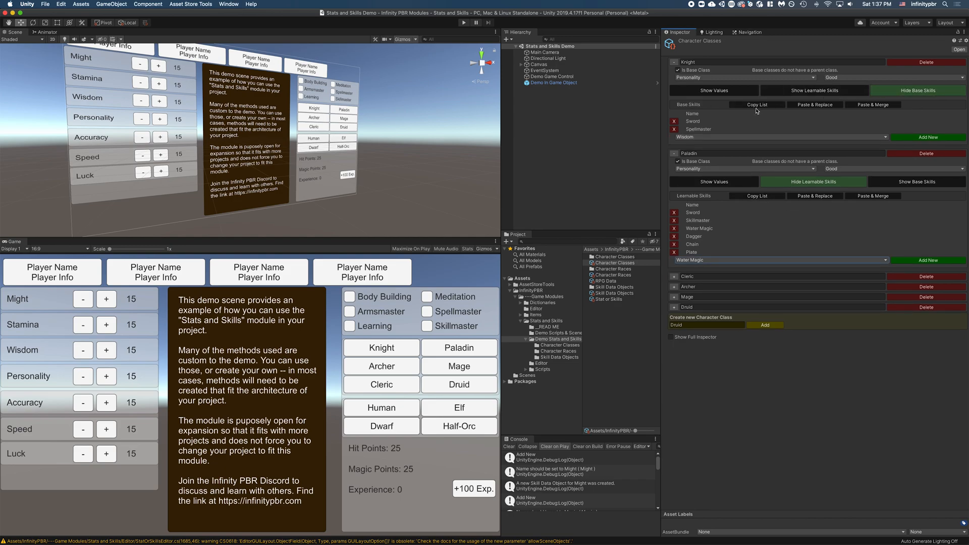
pyautogui.click(735, 92)
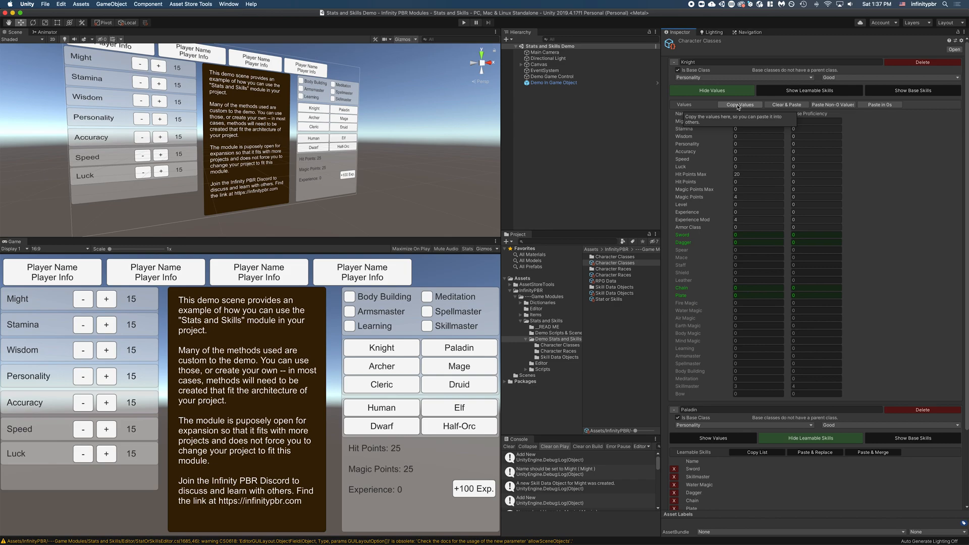
pyautogui.click(741, 127)
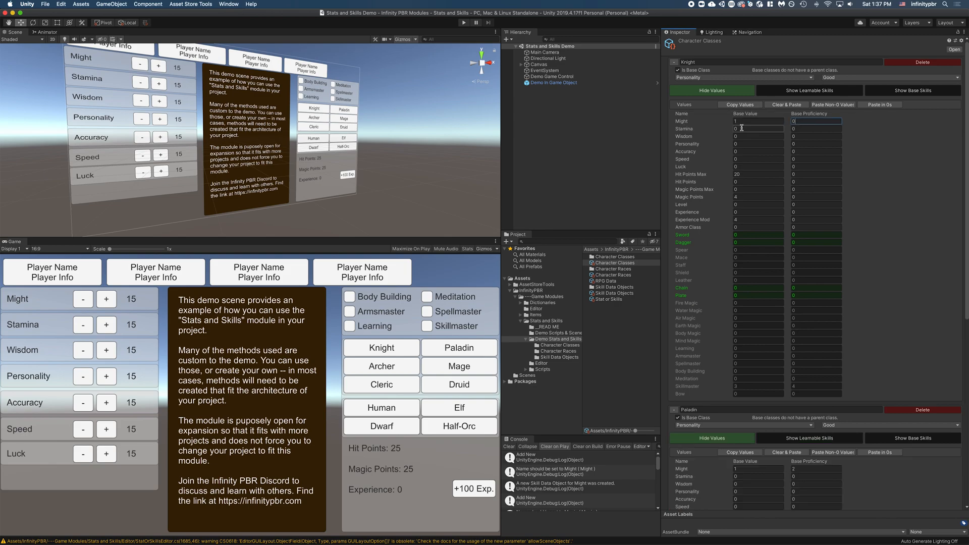
pyautogui.write('1')
pyautogui.click(743, 135)
pyautogui.write('1')
pyautogui.click(743, 143)
pyautogui.write('1')
pyautogui.click(742, 151)
pyautogui.write('1')
pyautogui.click(742, 159)
pyautogui.write('1')
pyautogui.click(740, 166)
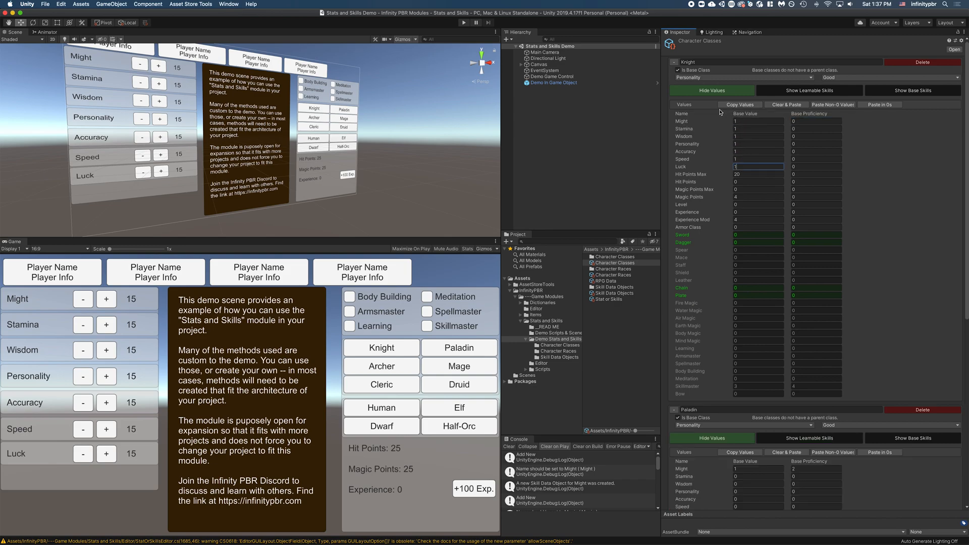
# Try to copy Knight's values over Paladin's, clearing the existing ones
pyautogui.click(735, 104)
pyautogui.scroll(-10, 757, 295)
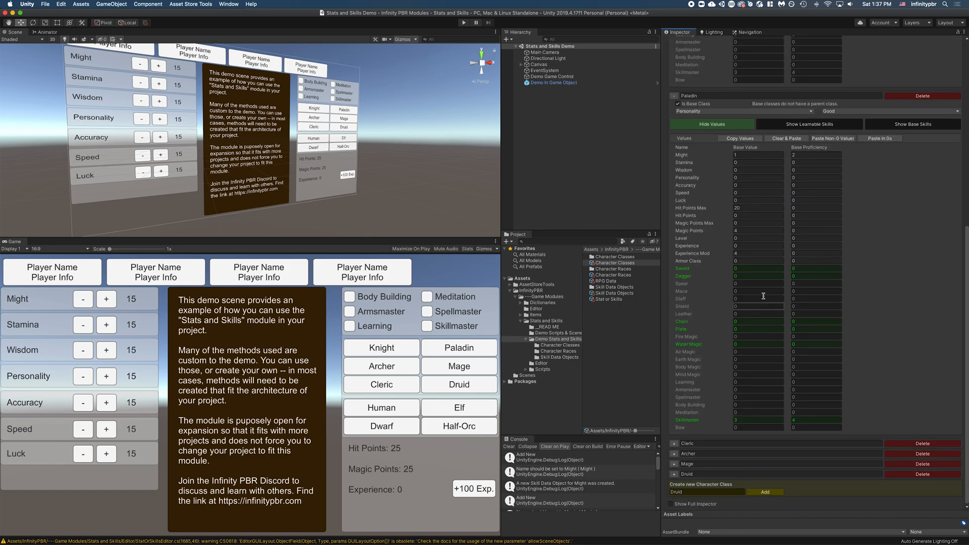
pyautogui.click(785, 138)
# Set Knight's Might base value to 3 and Hit Points Max base value to 30
pyautogui.scroll(10, 760, 75)
pyautogui.click(757, 121)
pyautogui.write('3')
pyautogui.click(745, 175)
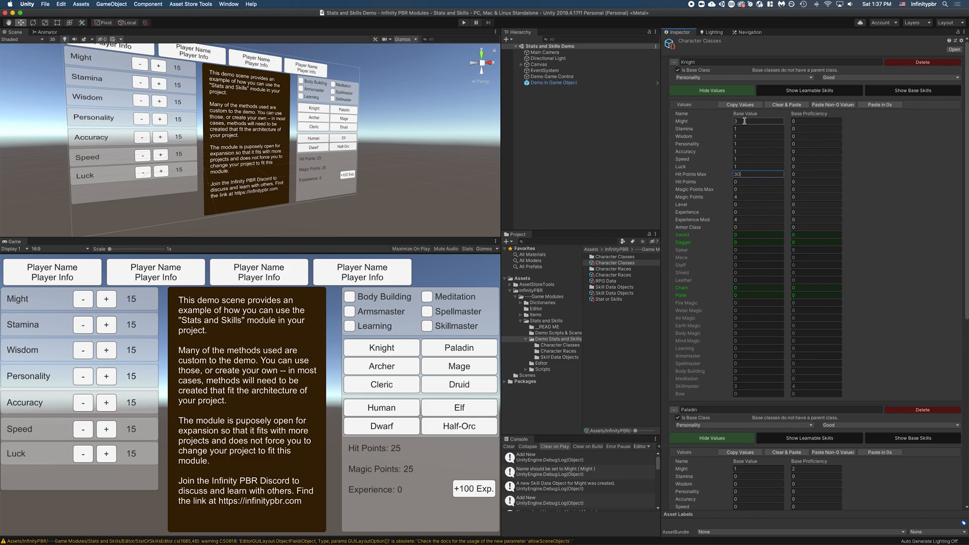
# Copy Knight's values and try pasting only the non-zero ones into Paladin
pyautogui.click(742, 106)
pyautogui.scroll(-10, 767, 121)
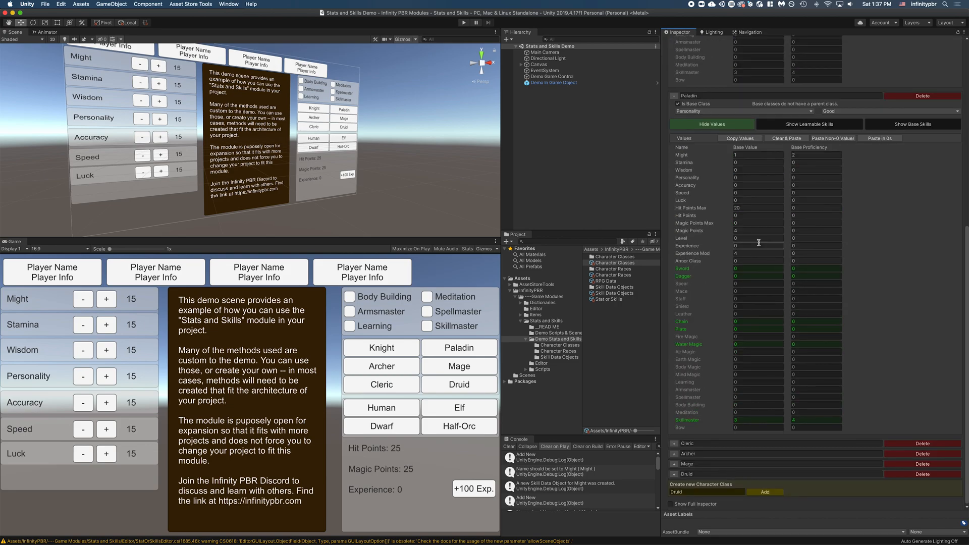
pyautogui.click(828, 139)
pyautogui.scroll(10, 746, 191)
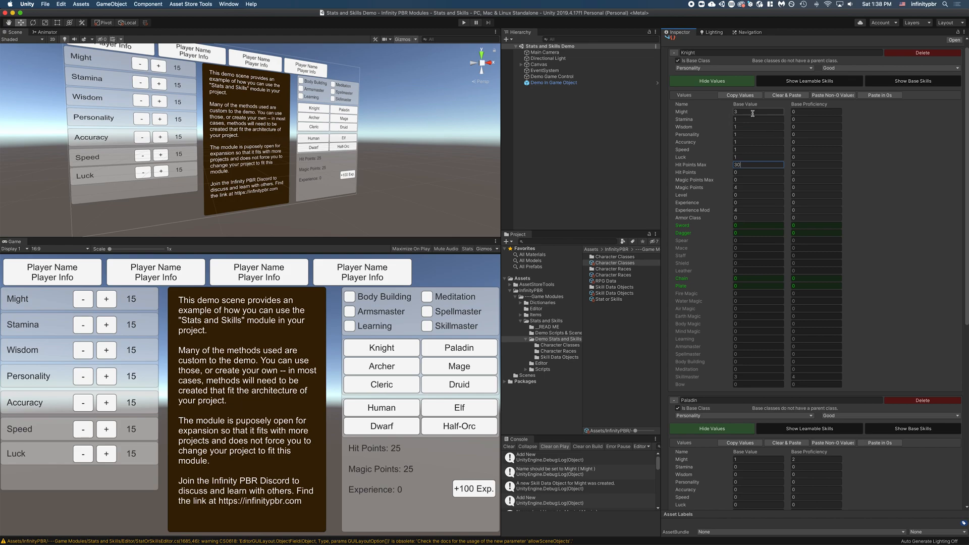
pyautogui.scroll(-10, 744, 137)
pyautogui.scroll(5, 760, 197)
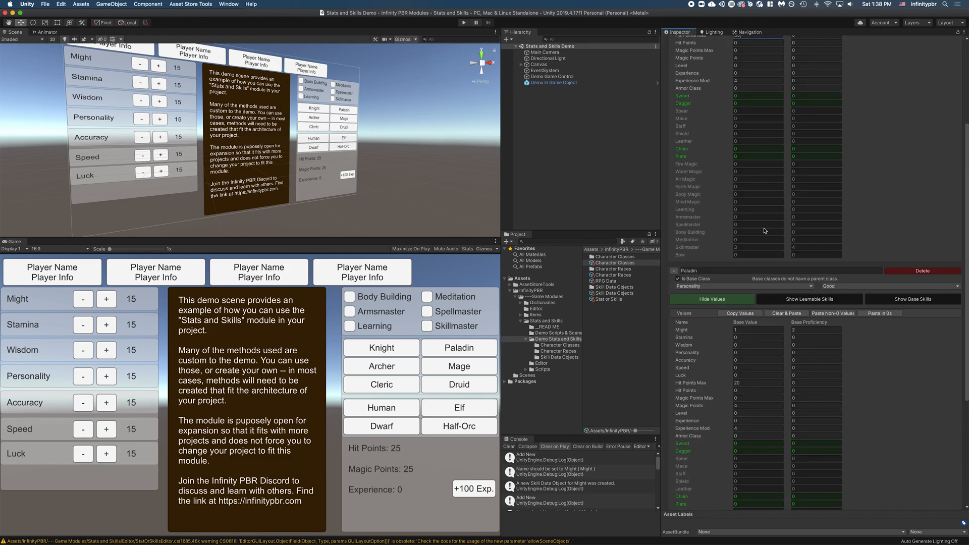
pyautogui.scroll(1, 744, 81)
# Try pasting Knight's non-zero values into Paladin with Knight's Hit Points Max base value set to 0, and undo the paste
pyautogui.click(746, 79)
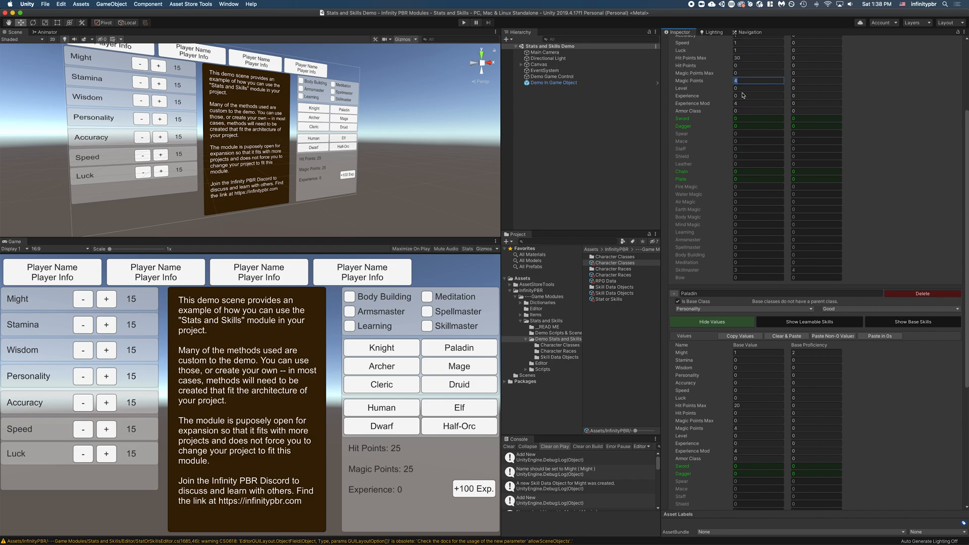
pyautogui.click(822, 337)
pyautogui.click(747, 58)
pyautogui.scroll(5, 748, 68)
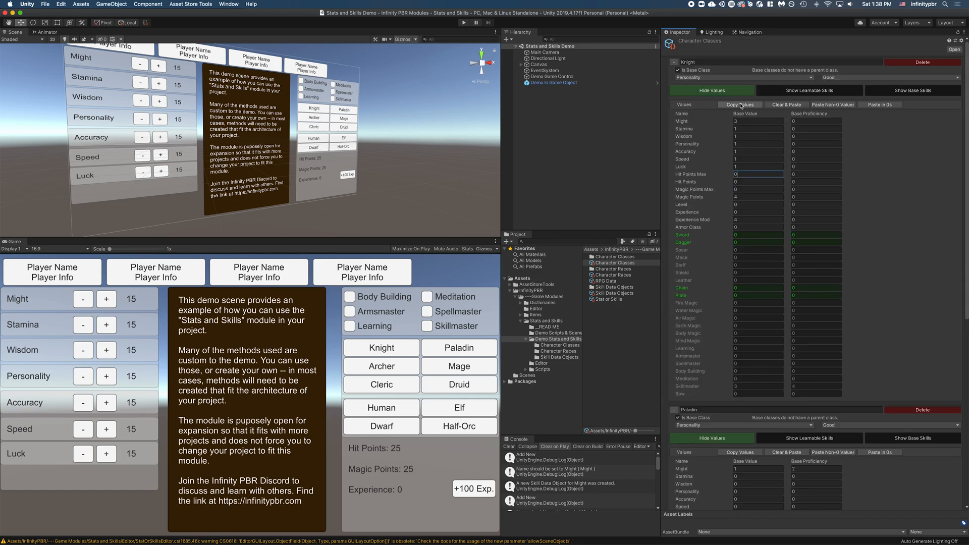
pyautogui.scroll(-10, 742, 108)
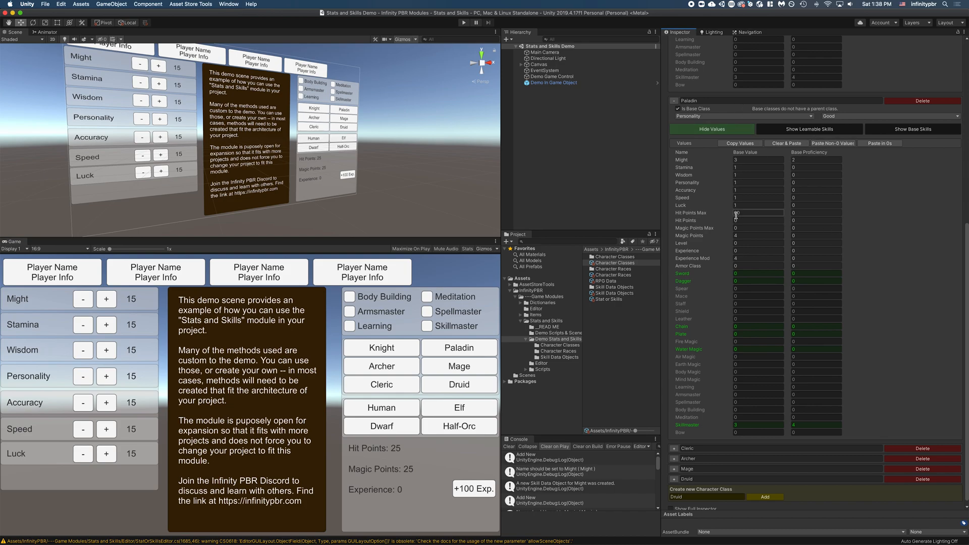
pyautogui.press('super+z')
pyautogui.scroll(10, 767, 208)
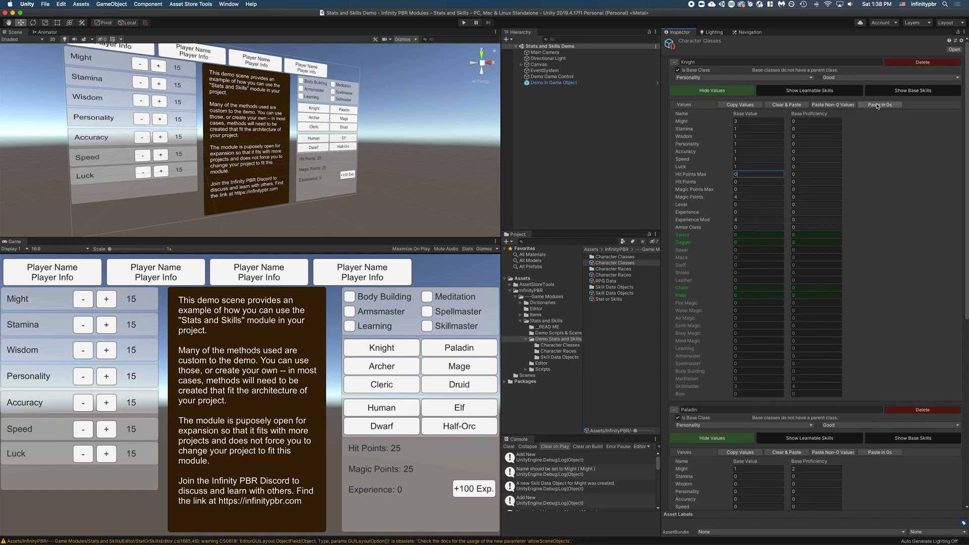
# Set Knight's Hit Points Max base value to 30 and try pasting Knight's values only into Paladin's zero entries
pyautogui.doubleClick(736, 174)
pyautogui.write('20')
pyautogui.scroll(-7, 737, 227)
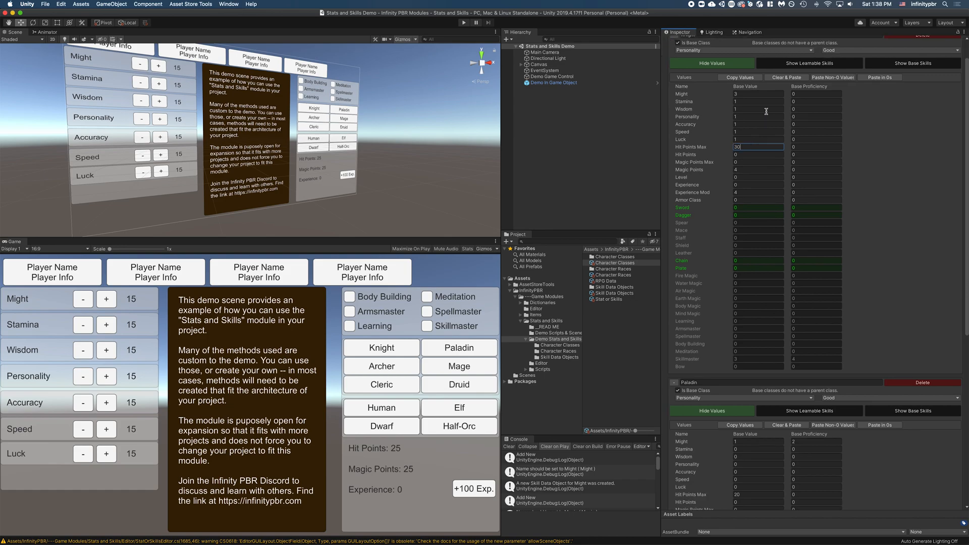
pyautogui.click(739, 306)
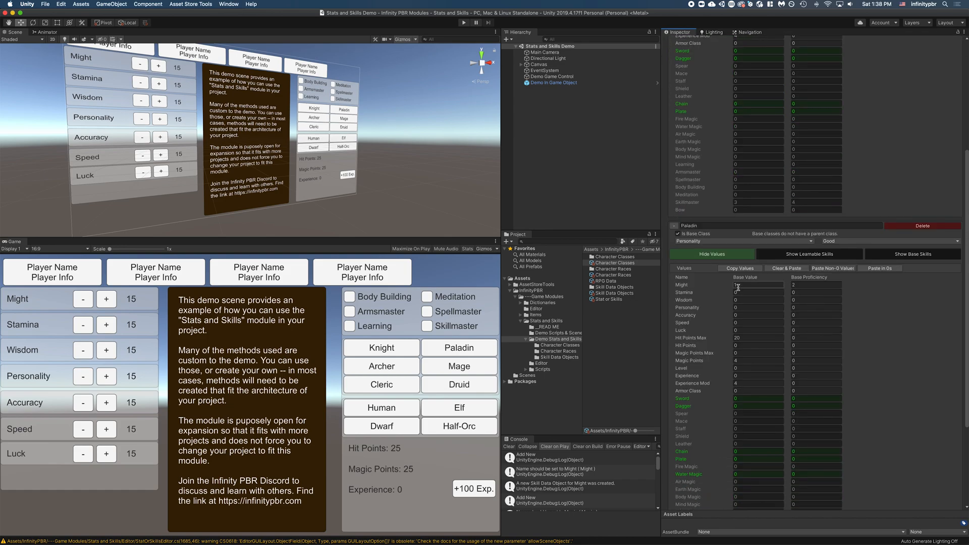
pyautogui.click(875, 268)
pyautogui.click(875, 268)
pyautogui.scroll(5, 771, 140)
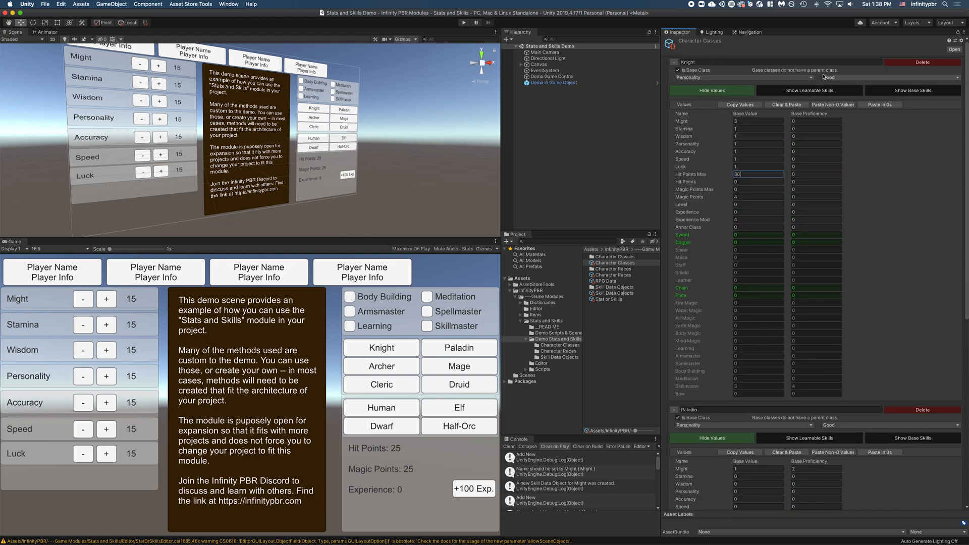
# Compare Knight's learnable skills with its values, and hide the values of the Knight and Paladin classes
pyautogui.click(812, 91)
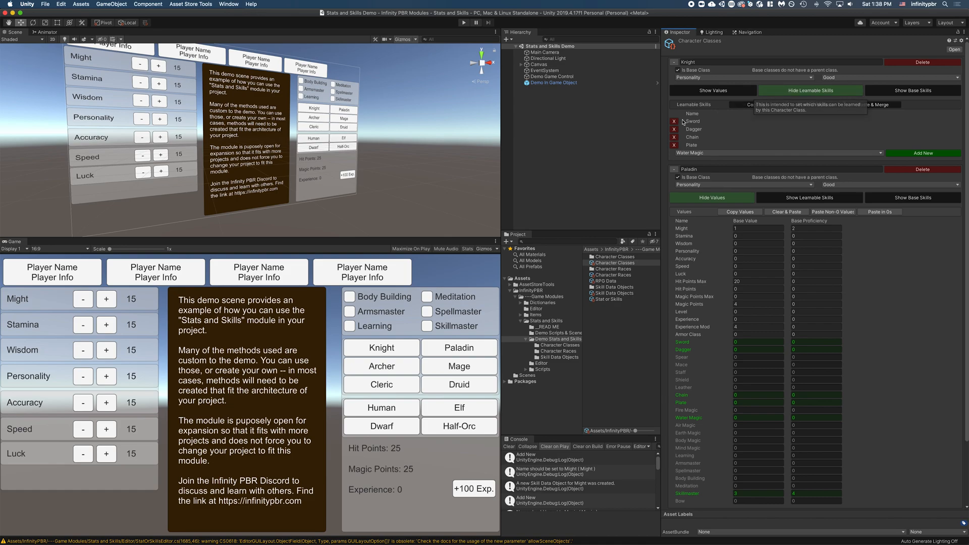
pyautogui.click(719, 91)
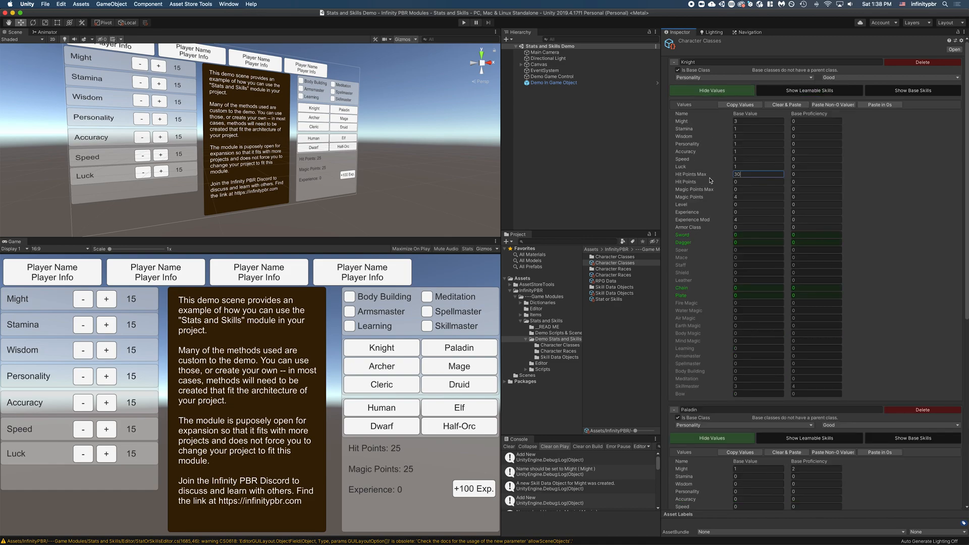
pyautogui.click(800, 91)
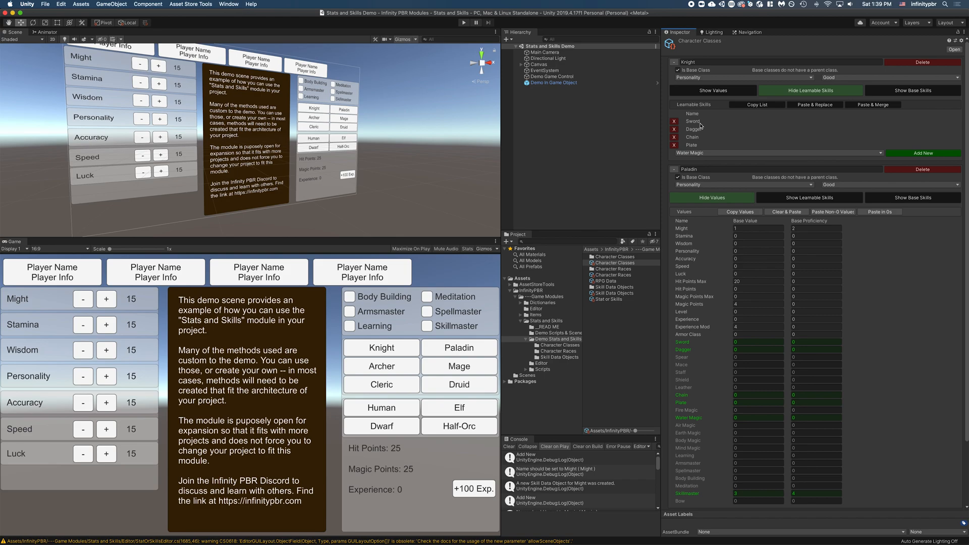
pyautogui.click(733, 94)
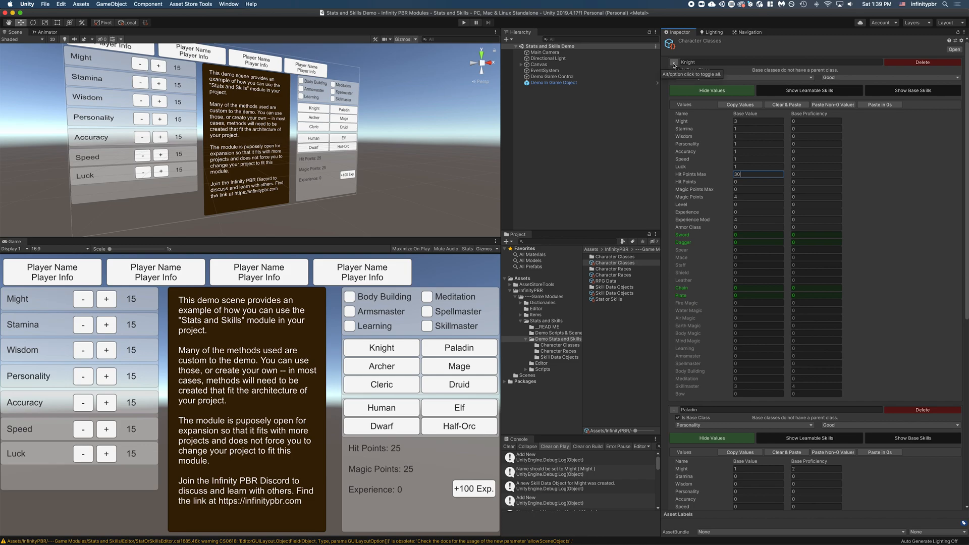
pyautogui.click(683, 92)
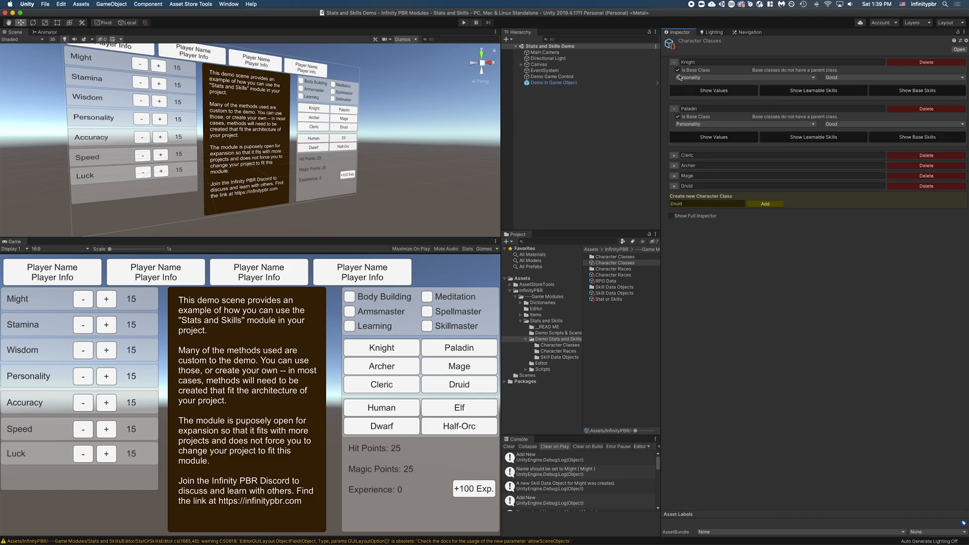
# Open the Character Races asset, expand all races and examine Dwarf's values, learnable skills and base skills
pyautogui.click(620, 275)
pyautogui.click(673, 62)
pyautogui.keyDown('alt'); pyautogui.click(674, 64); pyautogui.keyUp('alt')
pyautogui.keyDown('alt'); pyautogui.click(674, 63); pyautogui.keyUp('alt')
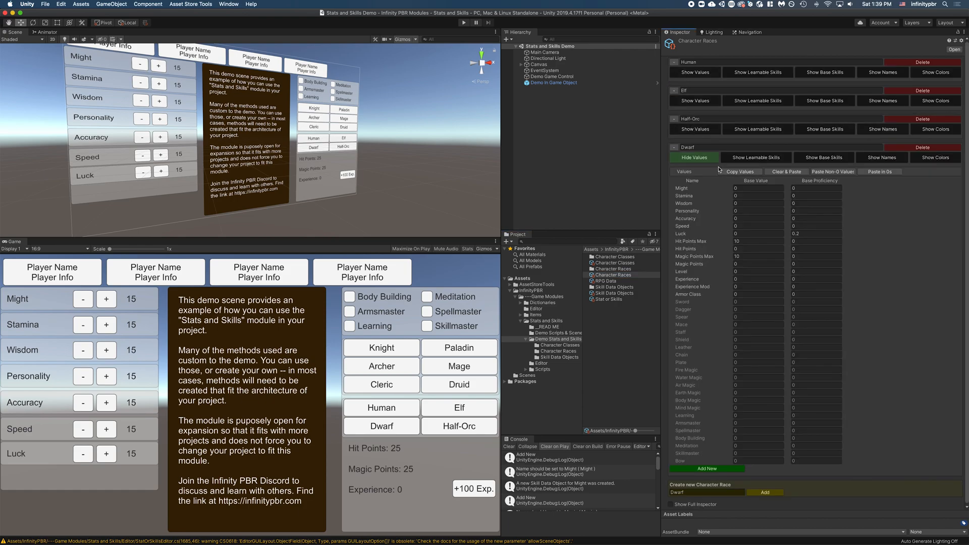
pyautogui.click(775, 158)
pyautogui.click(827, 160)
pyautogui.click(751, 160)
pyautogui.click(700, 159)
# Open the Stat or Skills asset and review its stat or skill types and the entries grouped under them
pyautogui.click(619, 300)
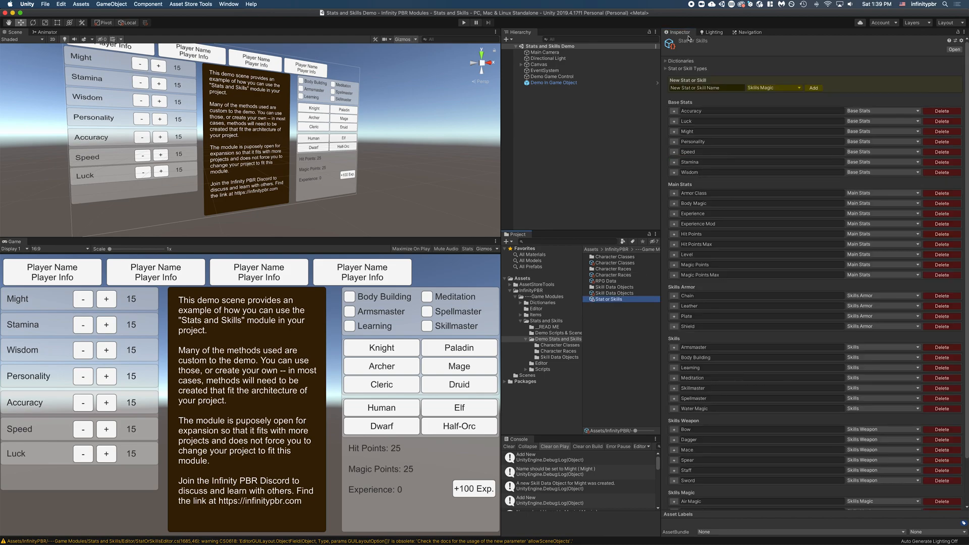
pyautogui.click(666, 68)
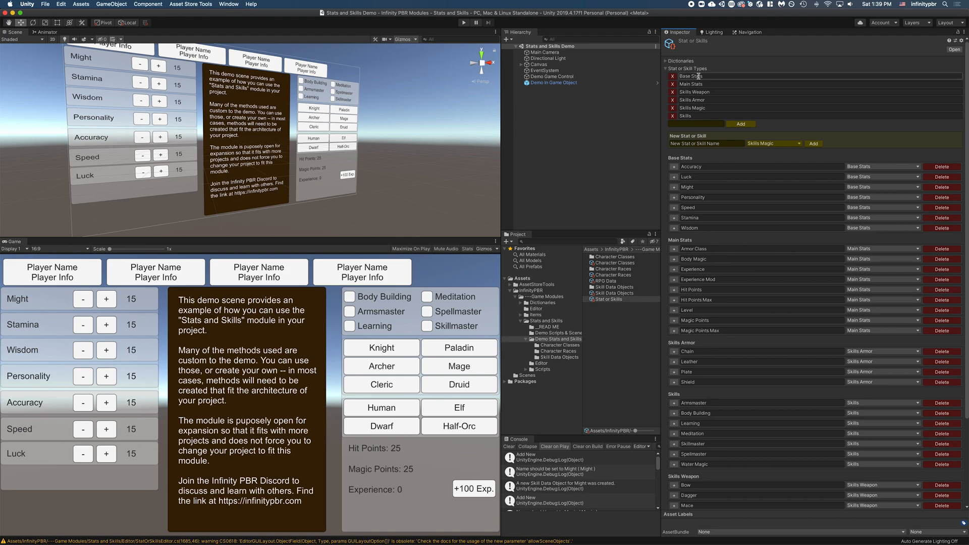
pyautogui.click(704, 93)
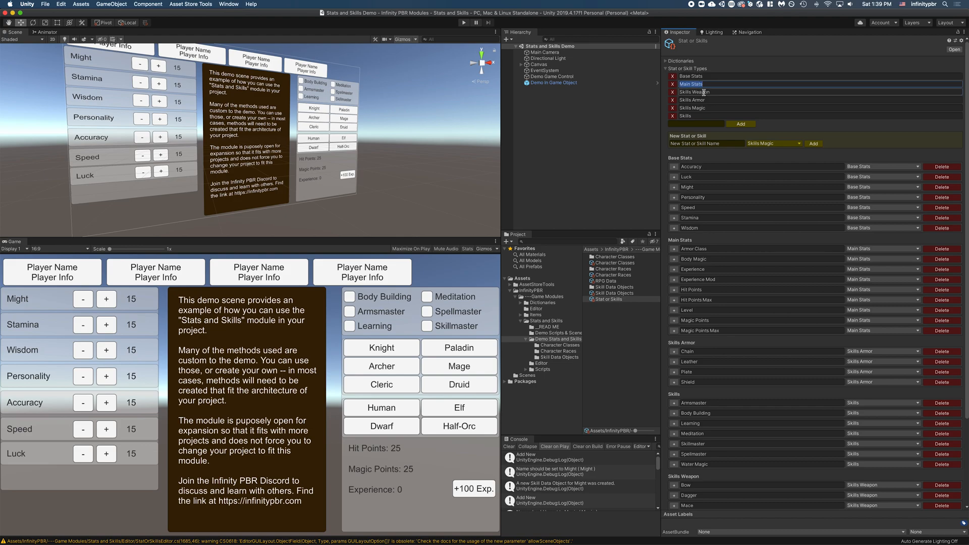
pyautogui.click(700, 76)
pyautogui.click(707, 84)
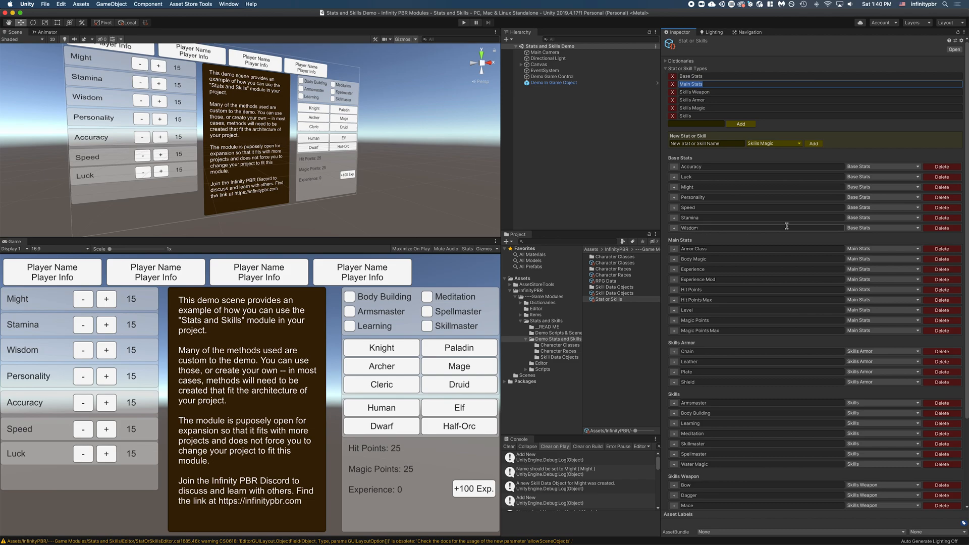
pyautogui.scroll(-4, 786, 225)
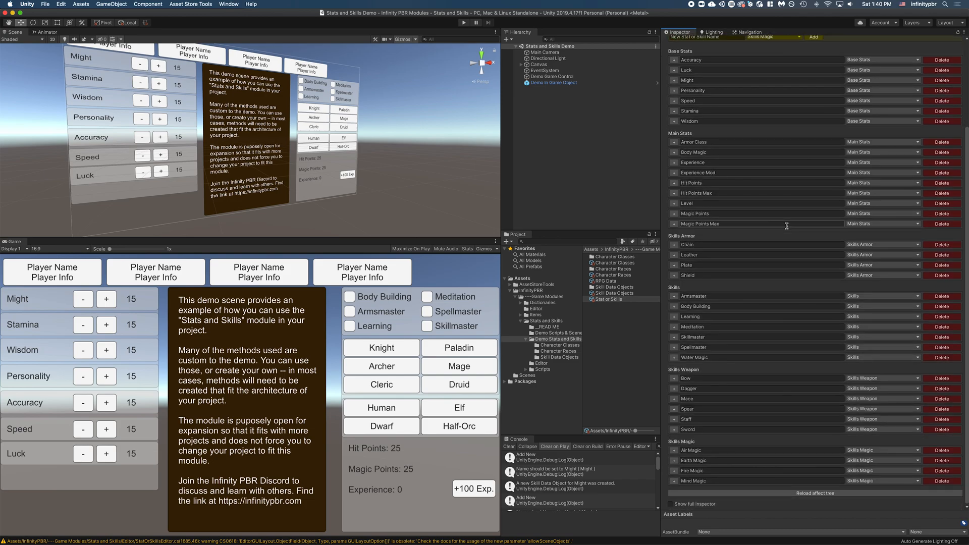
pyautogui.scroll(4, 786, 226)
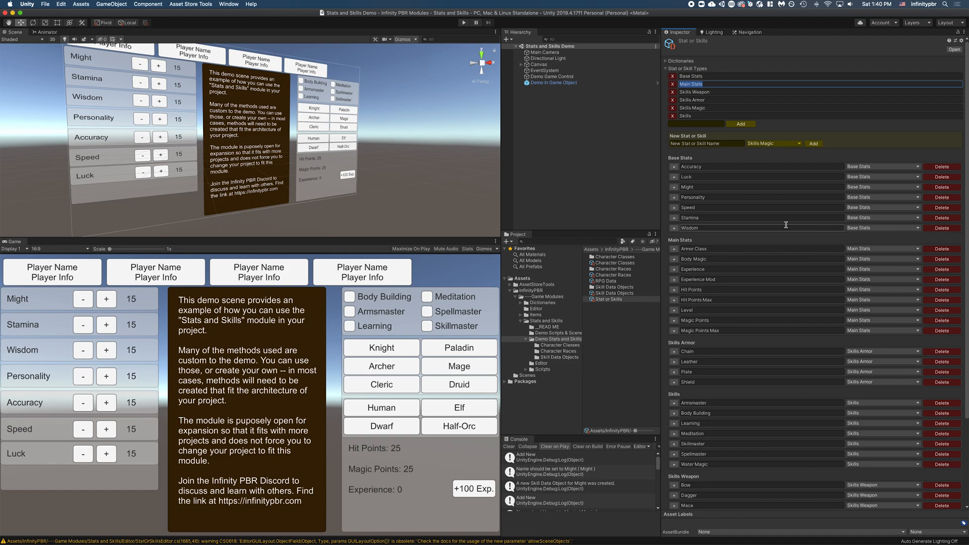
# Add a stat or skill type named New Type
pyautogui.click(699, 124)
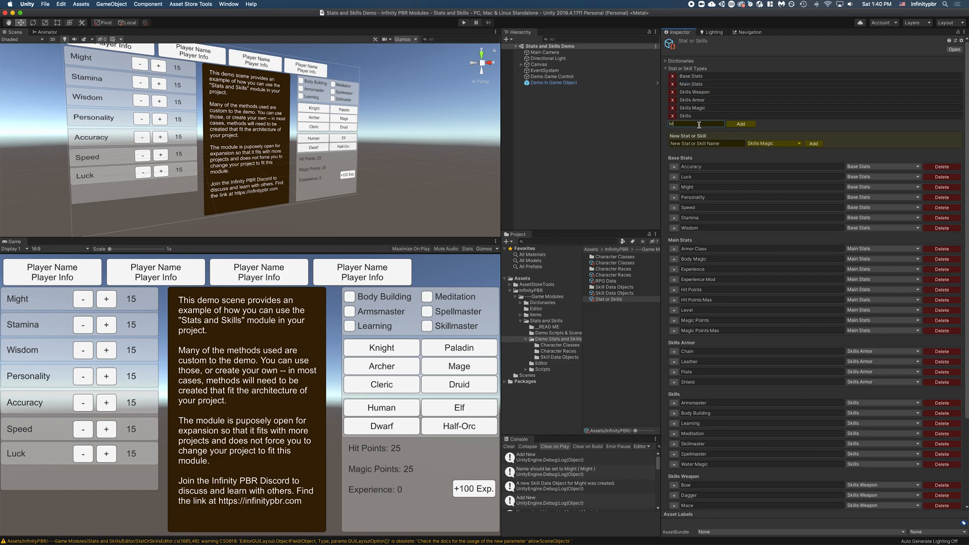
pyautogui.write('New Type')
pyautogui.click(740, 124)
pyautogui.click(708, 116)
pyautogui.click(719, 76)
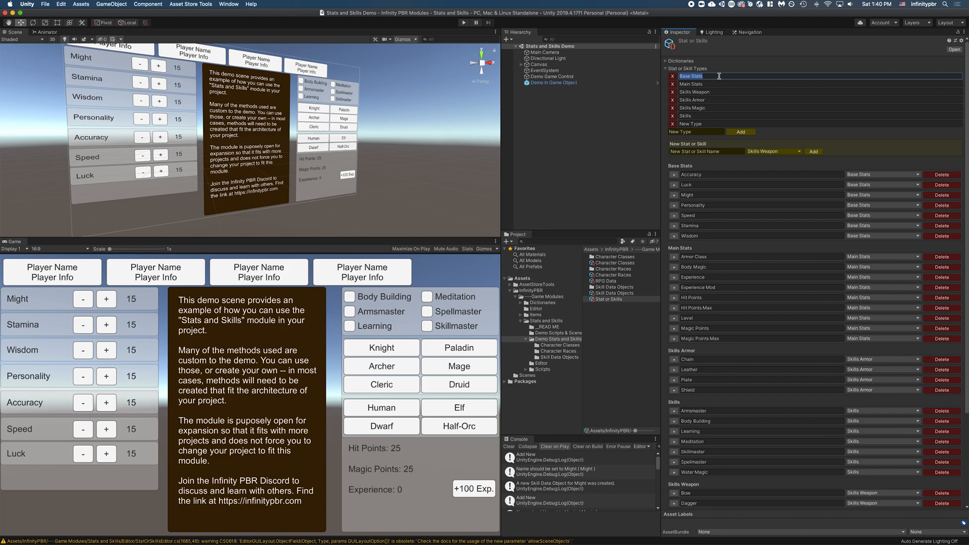
pyautogui.click(718, 76)
pyautogui.click(712, 74)
pyautogui.click(712, 73)
pyautogui.press('BackSpace')
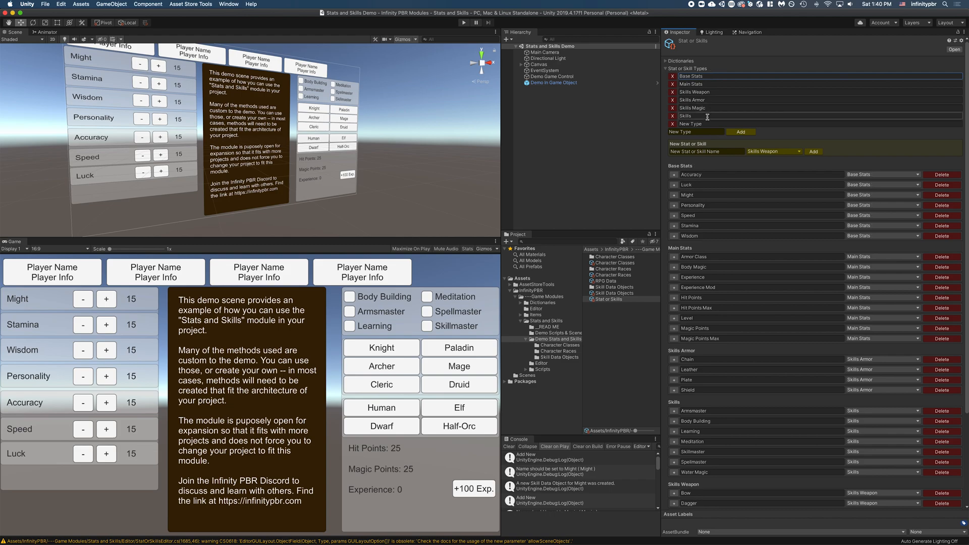
# Create a stat or skill with the default name New Stat or Skill Name and the type New Type
pyautogui.click(717, 152)
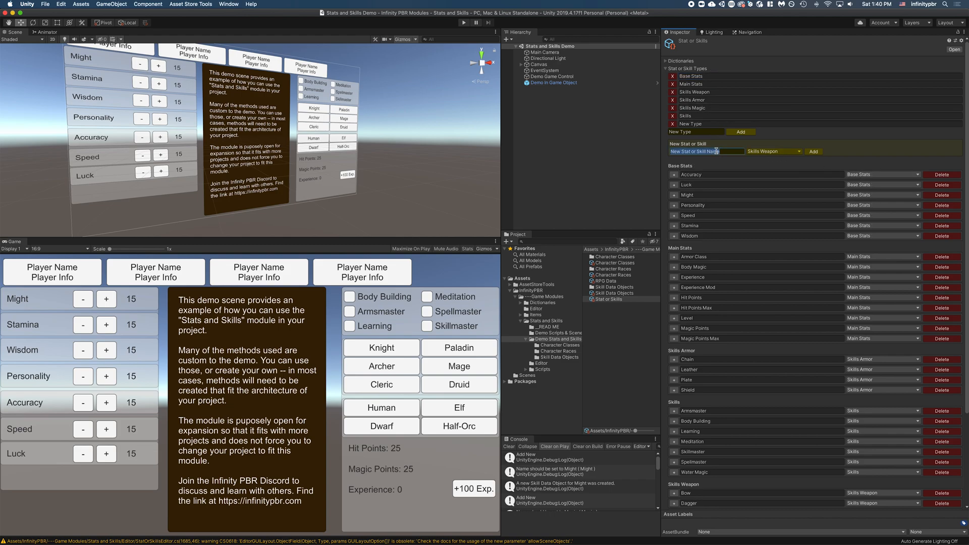
pyautogui.click(772, 151)
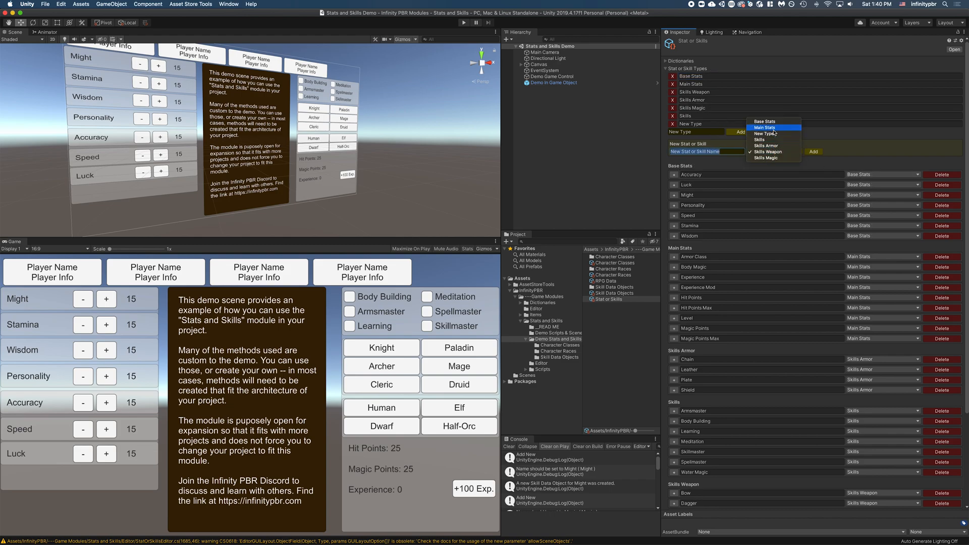
pyautogui.click(772, 134)
pyautogui.click(813, 151)
# Delete the New Stat or Skill Name entry and remove New Type from the stat or skill types
pyautogui.click(946, 361)
pyautogui.click(539, 177)
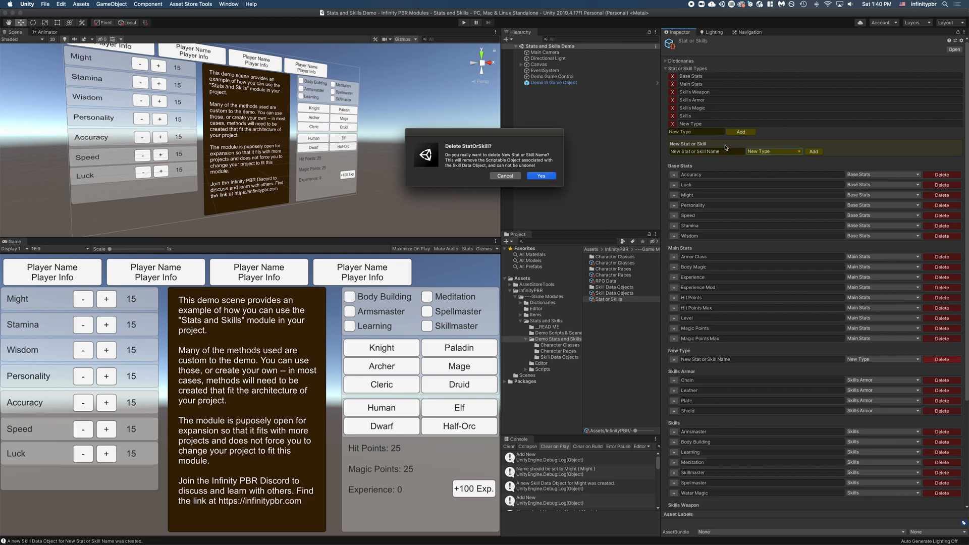
pyautogui.click(672, 123)
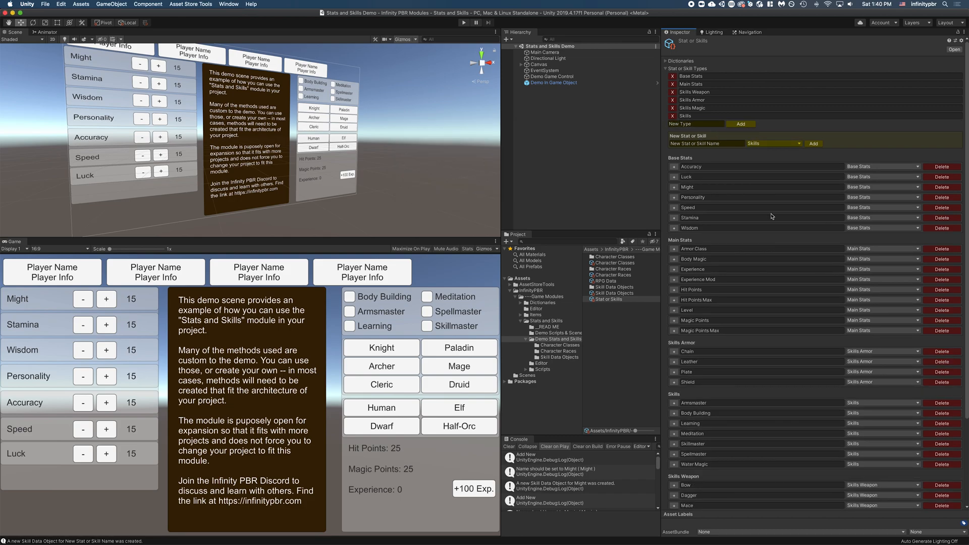
# Collapse the stat or skill types, open the asset's Dictionaries section, and expand Accuracy with its own dictionaries
pyautogui.click(666, 69)
pyautogui.click(666, 61)
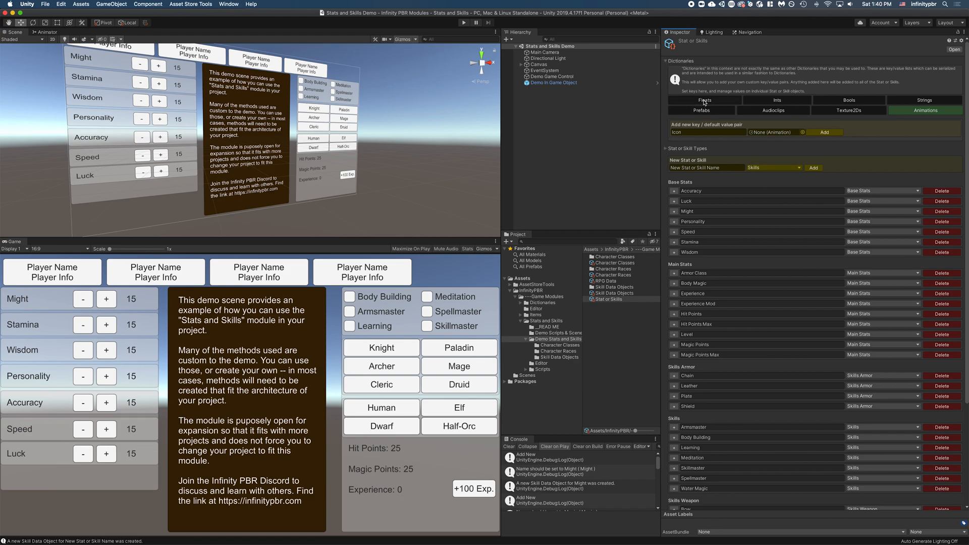
pyautogui.click(673, 192)
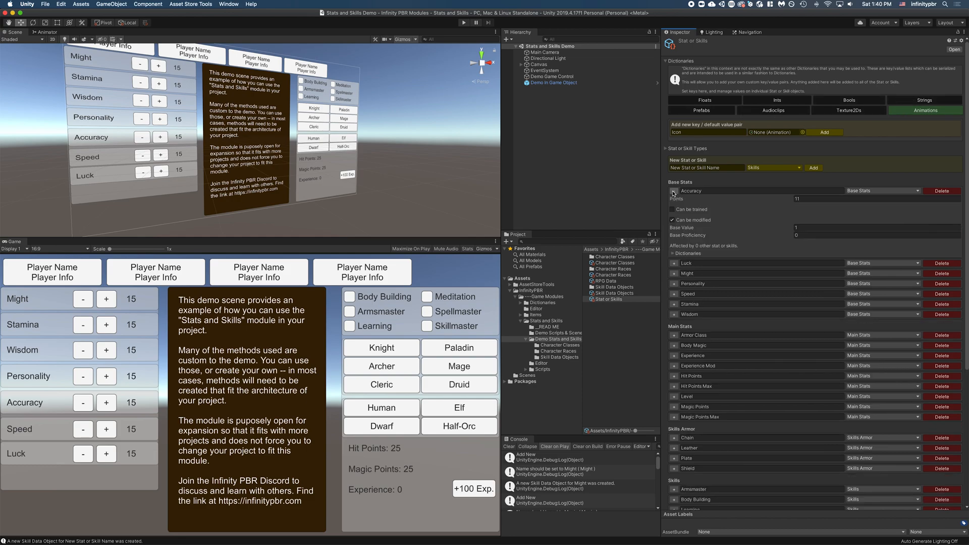
pyautogui.click(673, 253)
# Examine the keys and default values of the Floats, Strings and Texture2Ds dictionaries
pyautogui.click(704, 100)
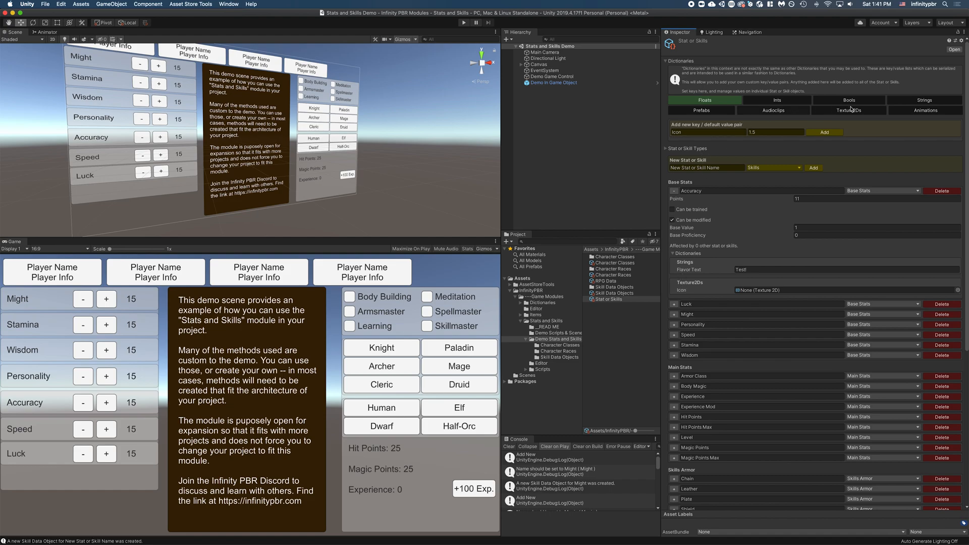
pyautogui.click(934, 103)
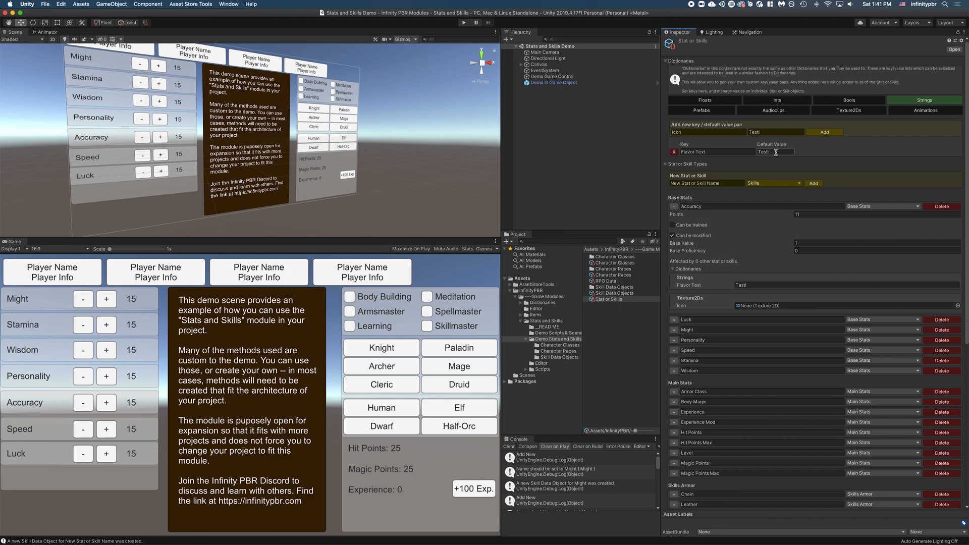
pyautogui.click(721, 153)
pyautogui.click(721, 152)
pyautogui.press('Return')
pyautogui.click(722, 153)
pyautogui.click(722, 153)
pyautogui.press('BackSpace')
pyautogui.click(839, 112)
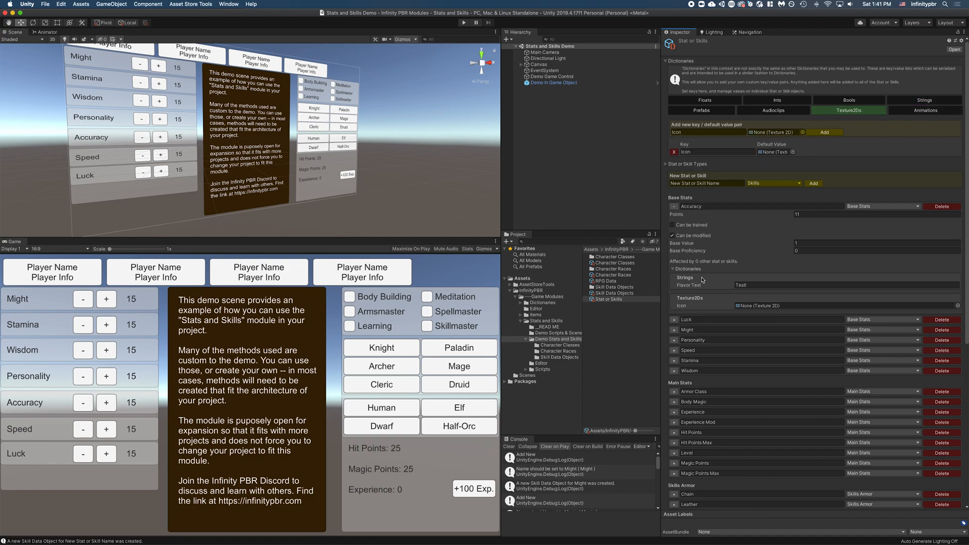
# Set Accuracy's Flavor Text to "Accuracy is all about being accurate"
pyautogui.click(754, 285)
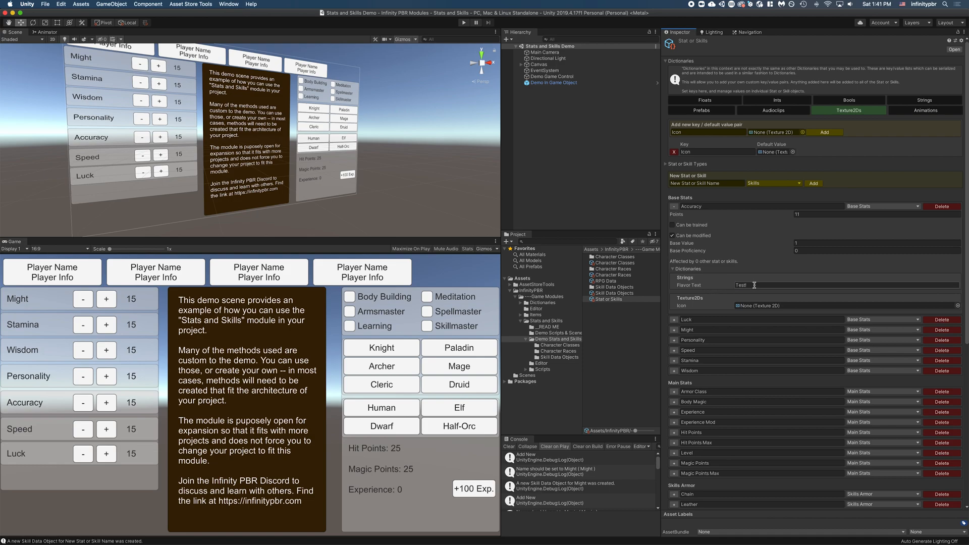
pyautogui.write('Accuracy is all about being ac urate.')
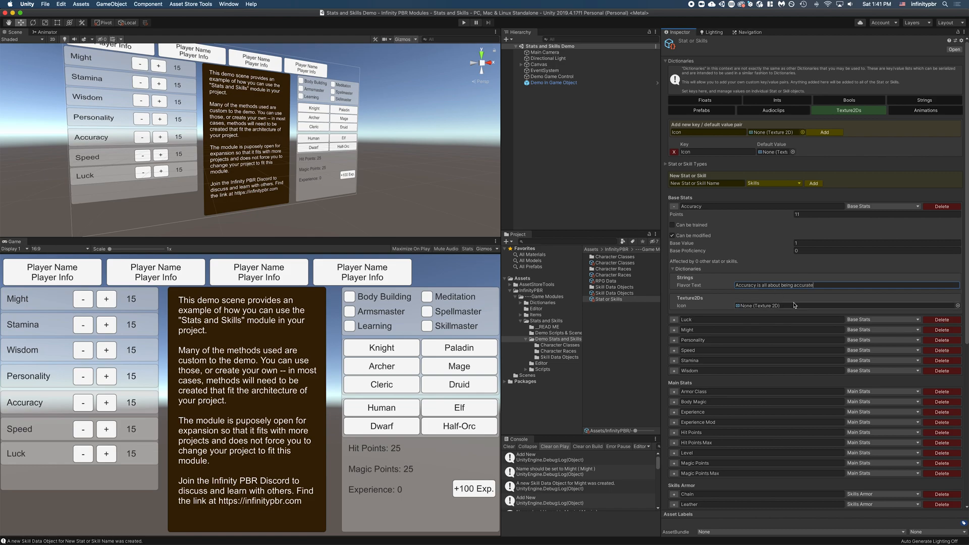
# Expand Luck and its dictionaries to examine its Flavor Text entry
pyautogui.click(673, 320)
pyautogui.click(673, 382)
pyautogui.click(770, 398)
pyautogui.write('Test!')
pyautogui.press('Return')
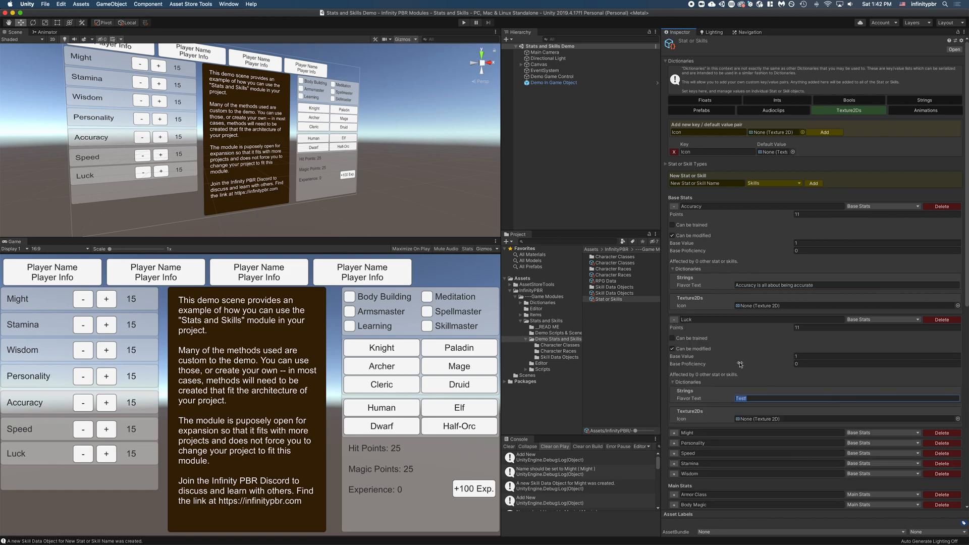
# Collapse the Luck and Accuracy entries and the asset's Dictionaries section
pyautogui.click(674, 320)
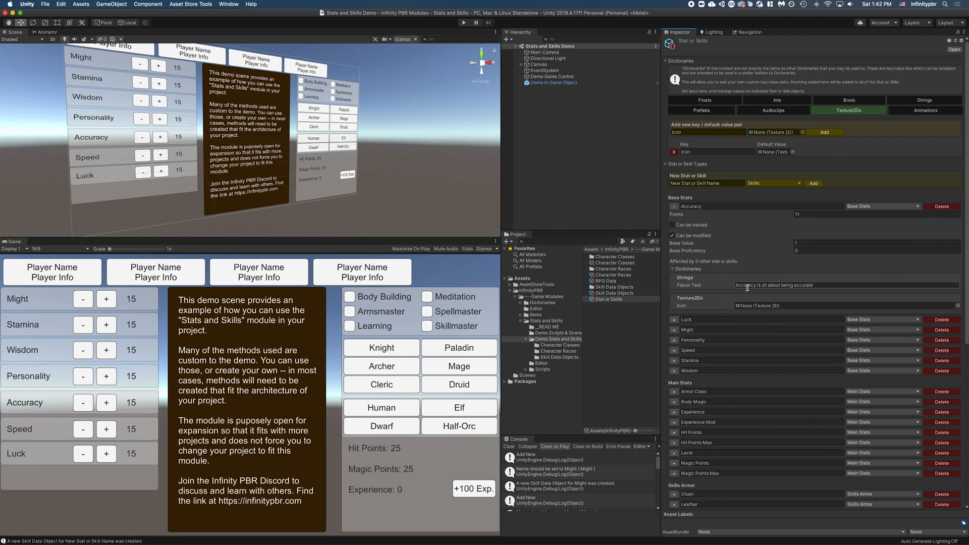
pyautogui.click(674, 207)
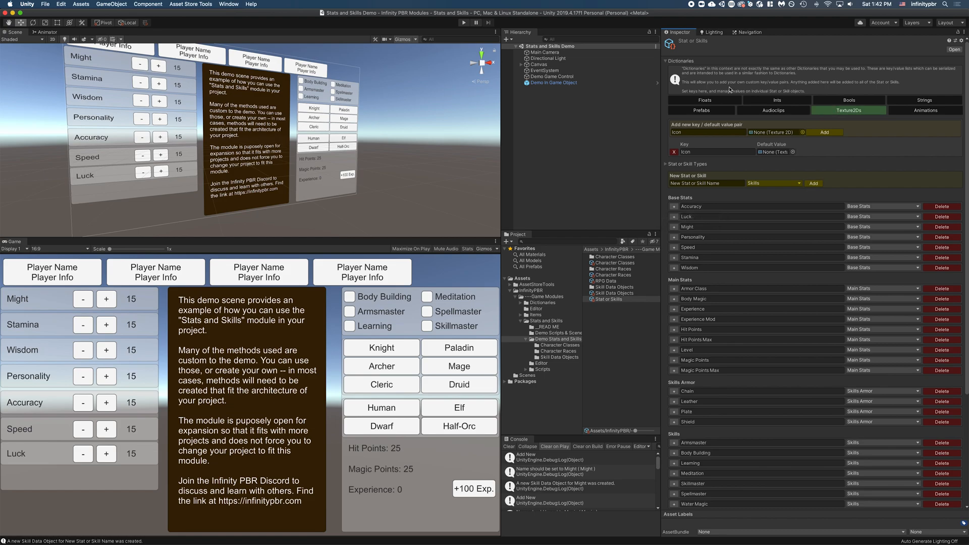
pyautogui.click(665, 60)
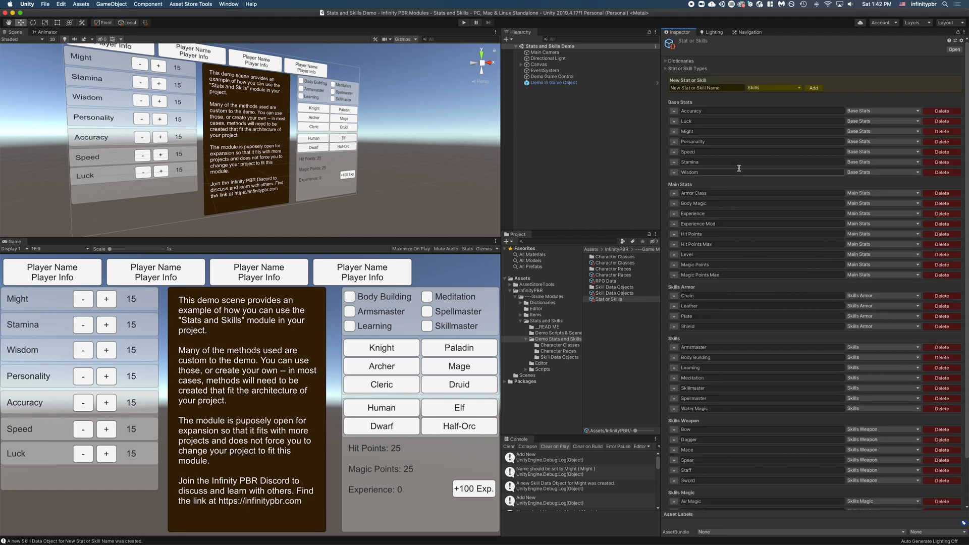